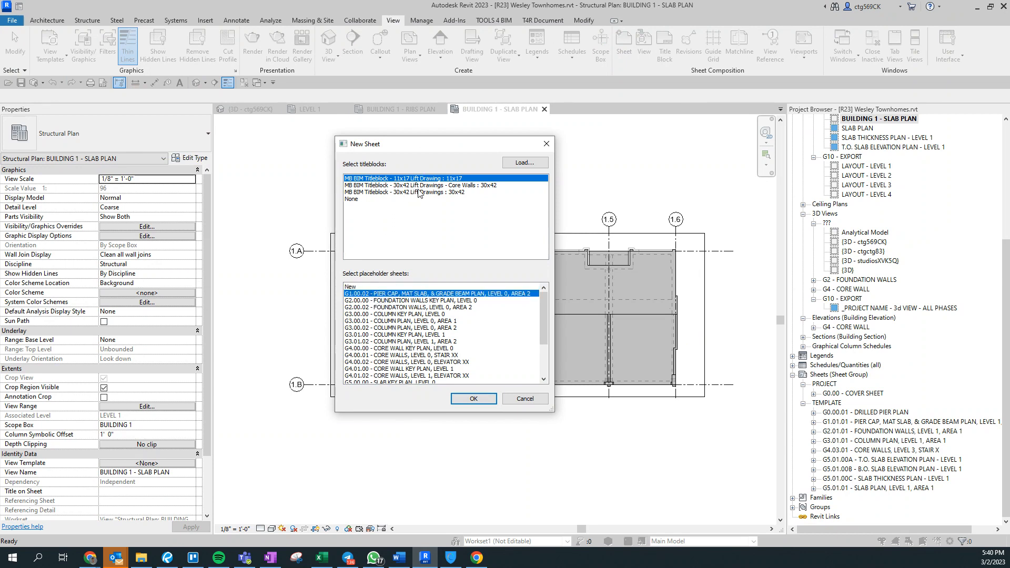
Review the placeholder sheets in New Sheet, cancel, and select the DRILLED PIER PLAN template sheet.
{"action": "scroll", "coordinate": [402, 353], "scroll_direction": "down", "scroll_amount": 3}
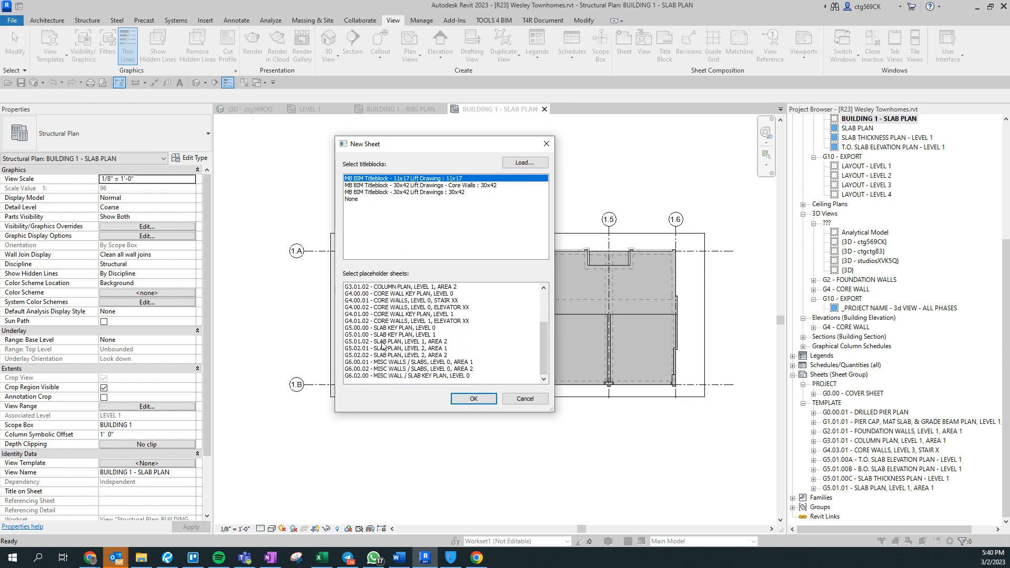
{"action": "scroll", "coordinate": [385, 354], "scroll_direction": "down", "scroll_amount": 3}
{"action": "left_click", "coordinate": [525, 399]}
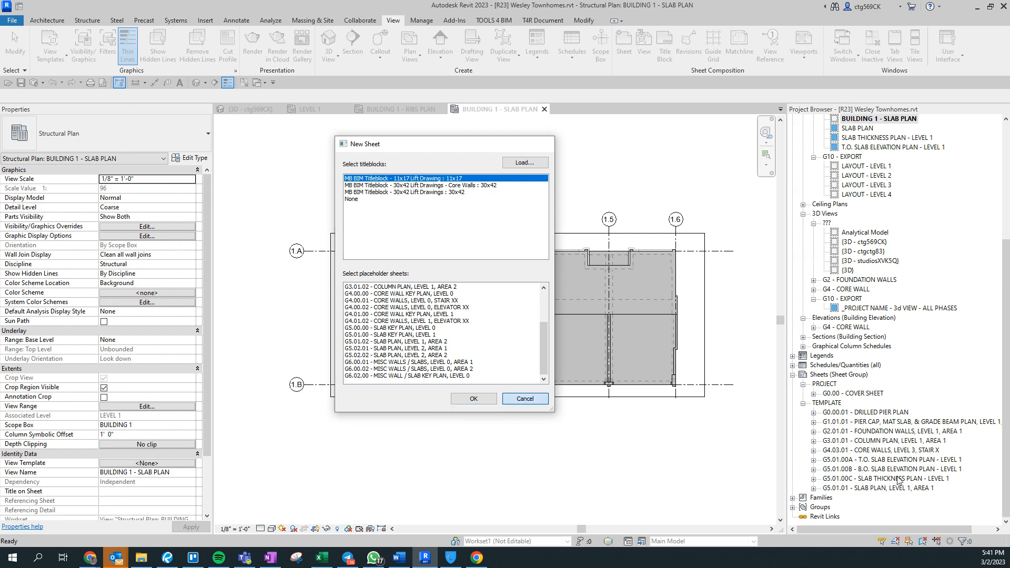
{"action": "left_click", "coordinate": [866, 413]}
Delete the TEMPLATE sheets G0.00.01 through G5.01.01 and open G0.00 - COVER SHEET.
{"action": "left_click", "coordinate": [878, 487], "text": "shift"}
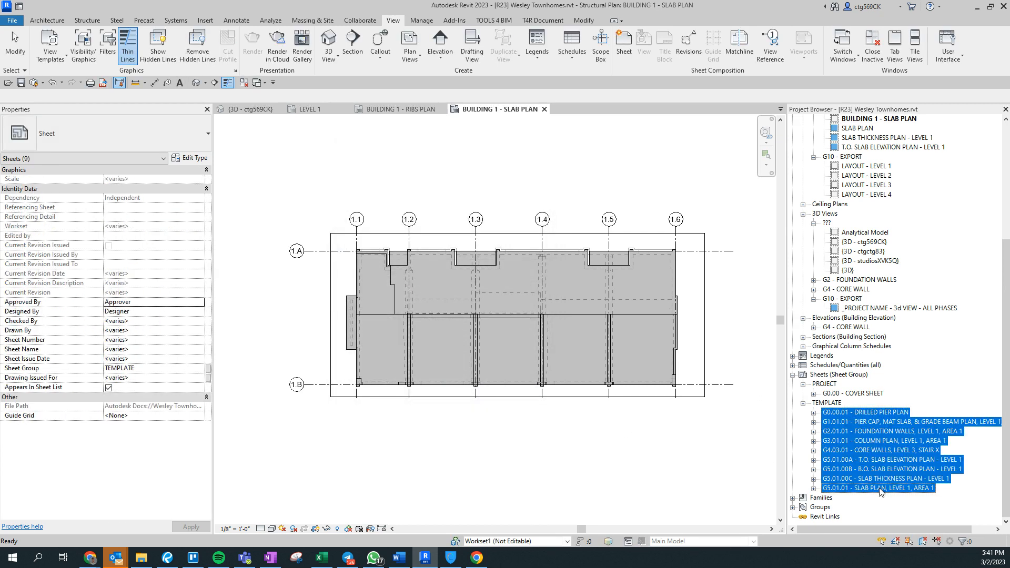
{"action": "key", "text": "Delete"}
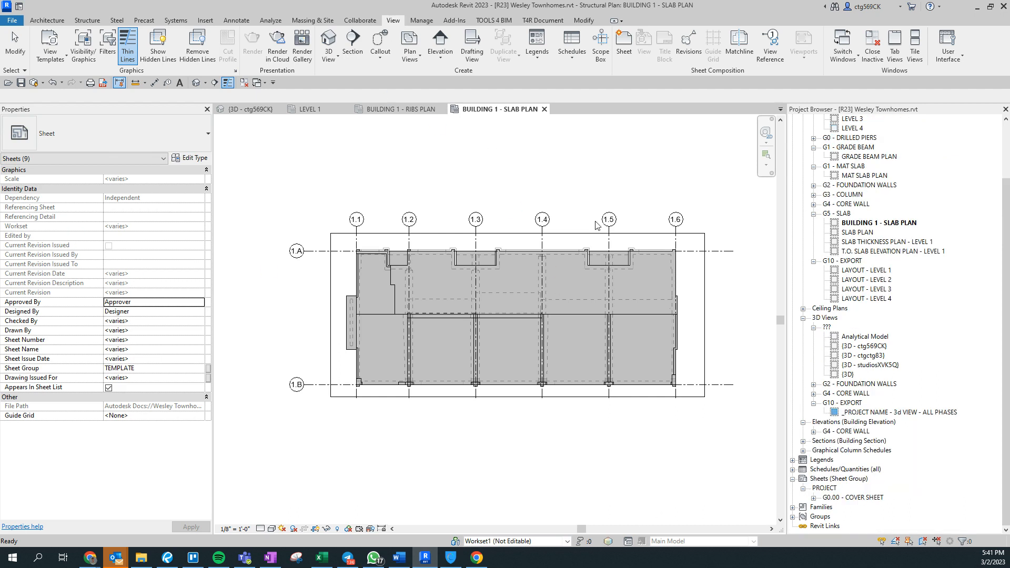
{"action": "left_click", "coordinate": [863, 498]}
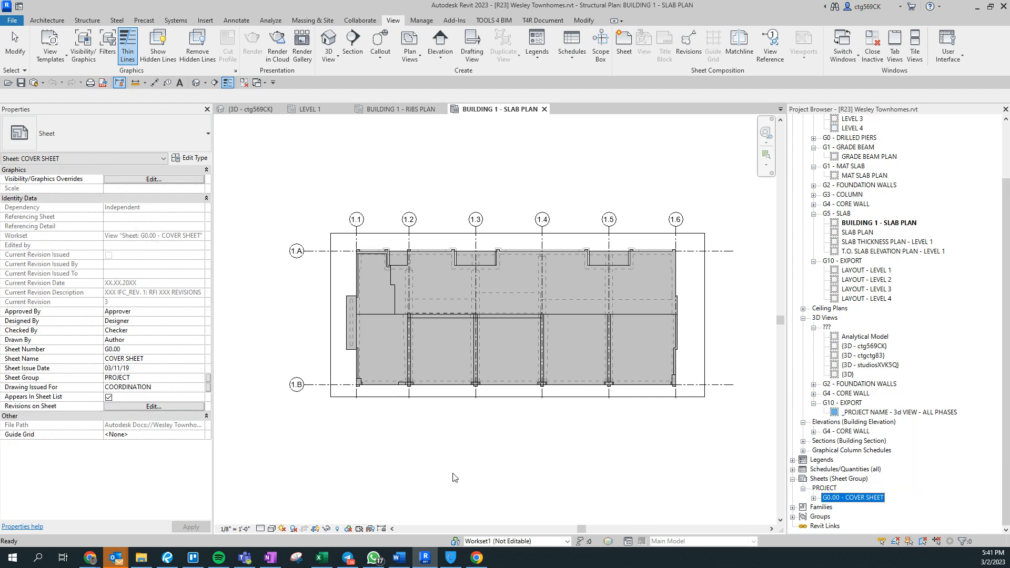
{"action": "scroll", "coordinate": [307, 299], "scroll_direction": "up", "scroll_amount": 5}
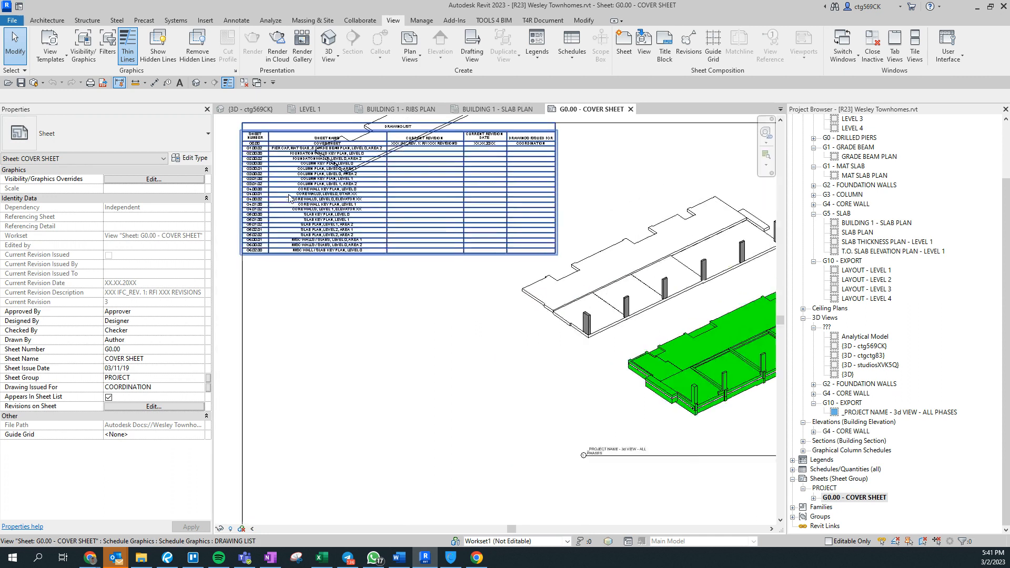
Delete the 21 rows G1.00.02 through G6.02.00 from the DRAWING LIST schedule, then close it.
{"action": "double_click", "coordinate": [300, 325]}
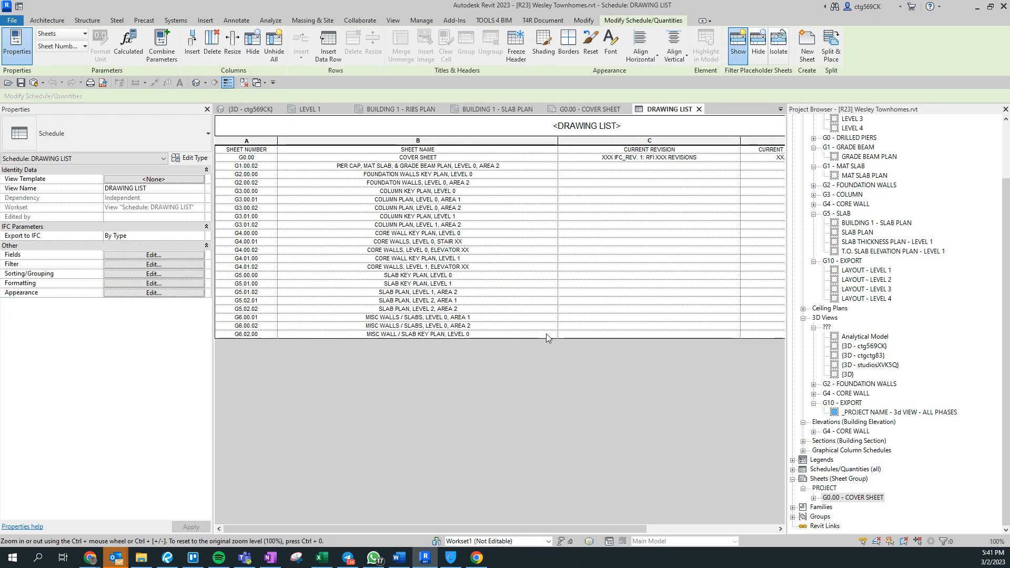
{"action": "left_click", "coordinate": [263, 167]}
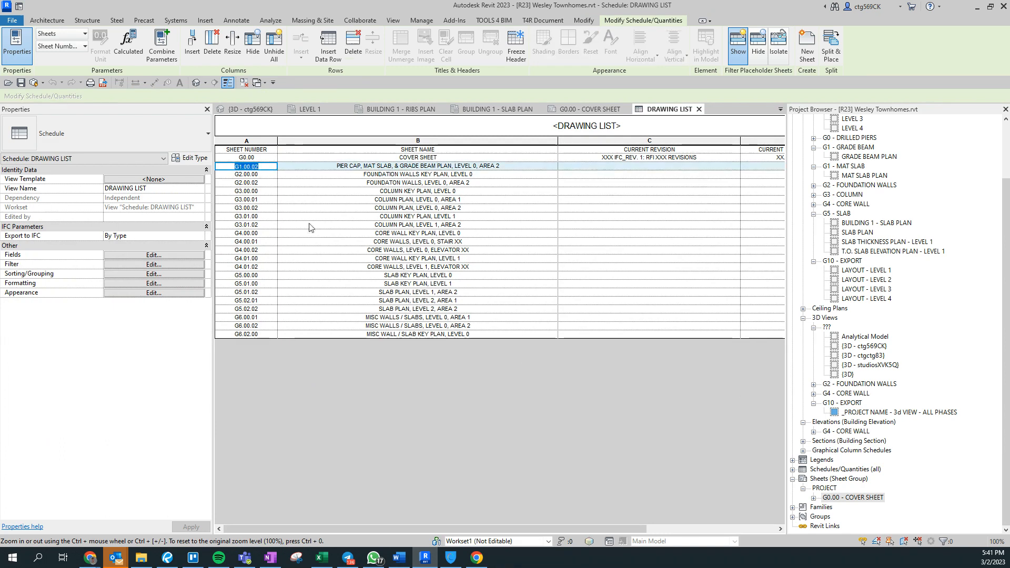
{"action": "left_click", "coordinate": [262, 335], "text": "shift"}
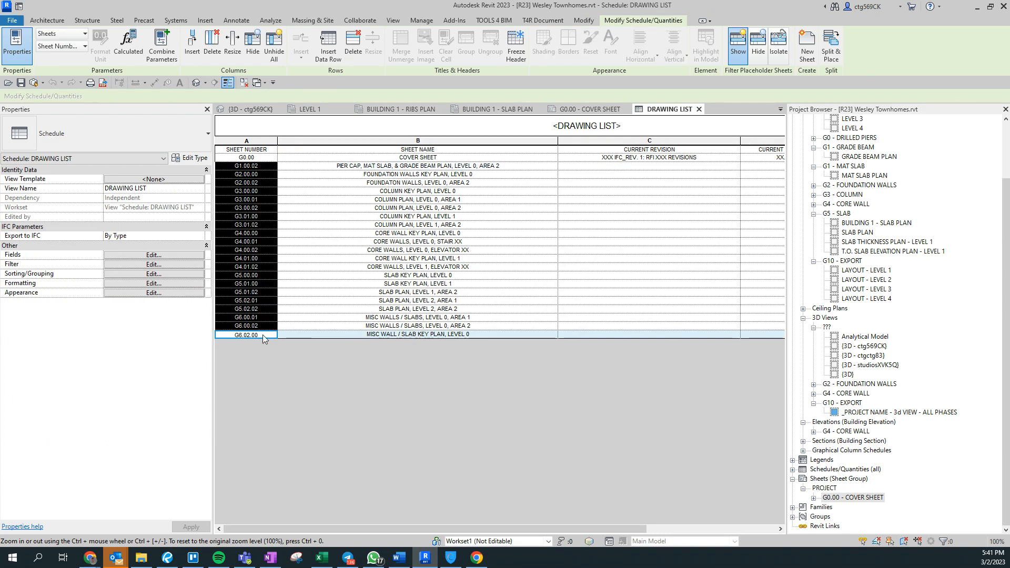
{"action": "right_click", "coordinate": [263, 335]}
{"action": "left_click", "coordinate": [333, 451]}
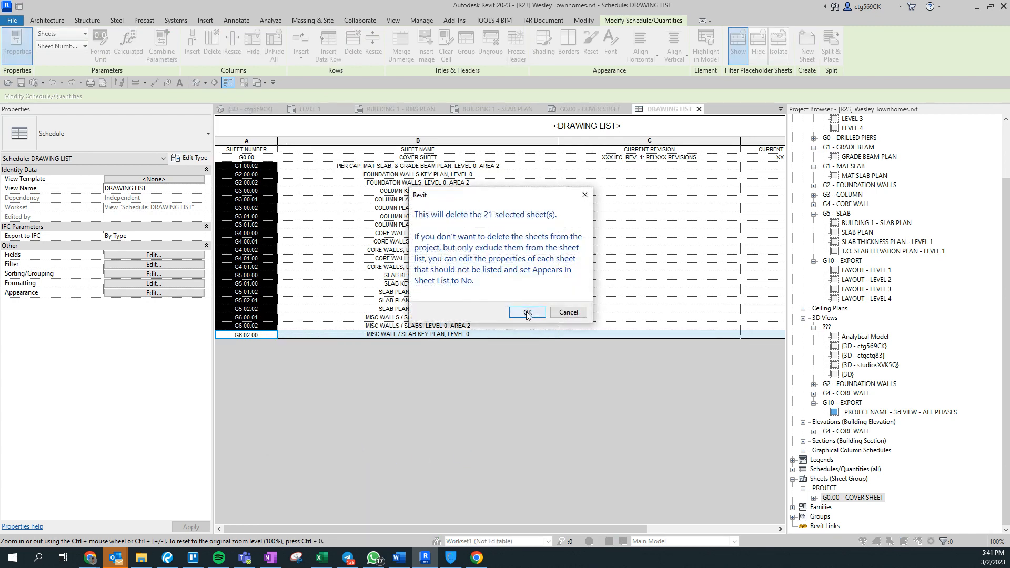
{"action": "left_click", "coordinate": [528, 312]}
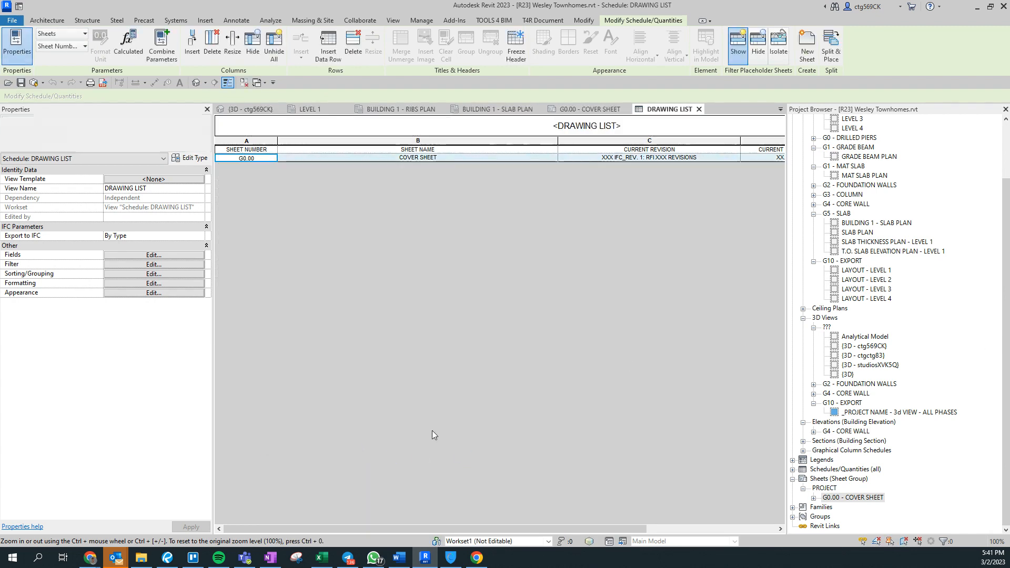
{"action": "left_click", "coordinate": [699, 108]}
{"action": "middle_click_drag", "start_coordinate": [675, 427], "coordinate": [480, 379]}
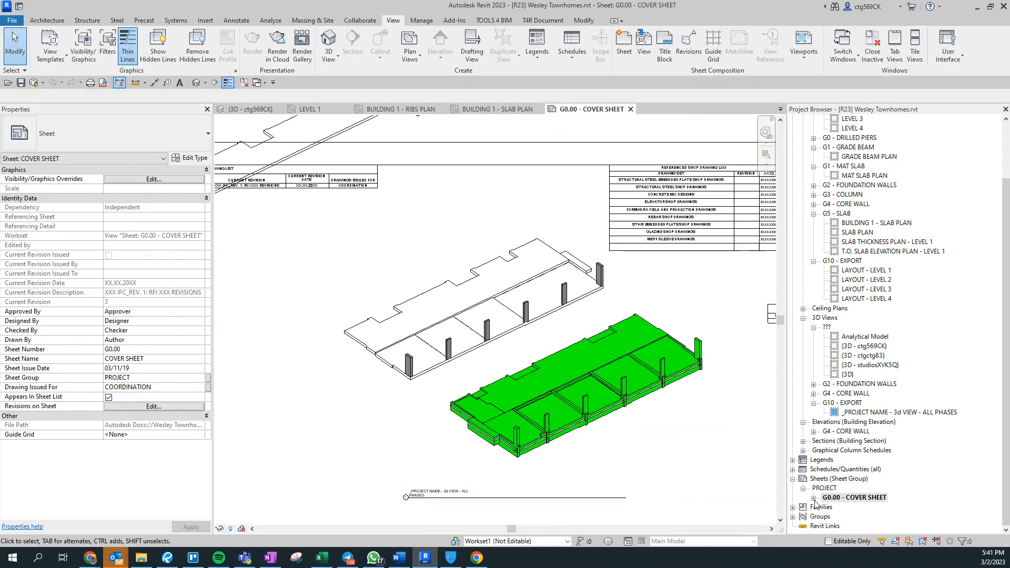
Create a new sheet with the MB BIM Titleblock 30x42 Lift Drawings.
{"action": "left_click", "coordinate": [624, 42]}
{"action": "left_click", "coordinate": [450, 193]}
{"action": "left_click", "coordinate": [475, 399]}
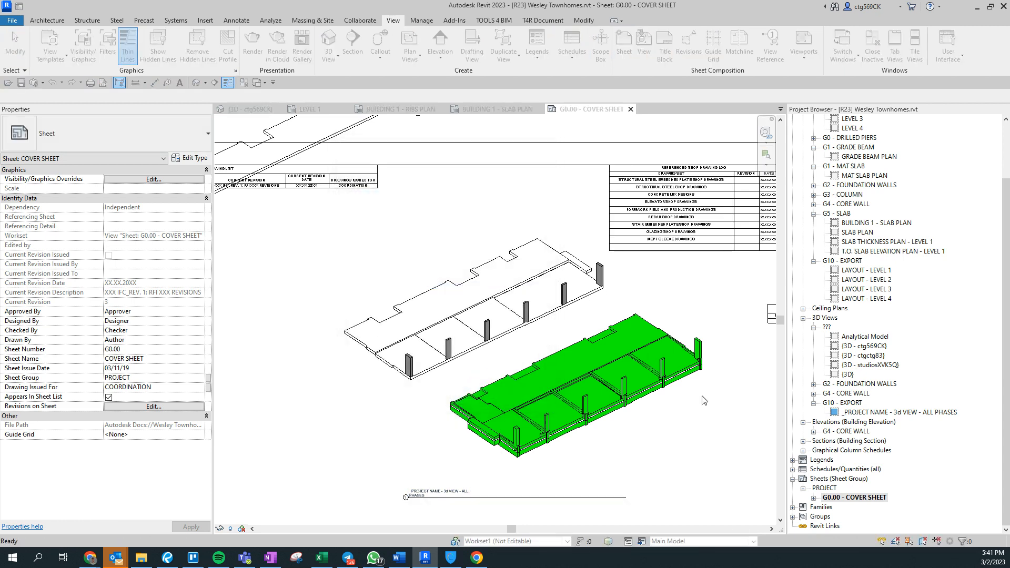
{"action": "scroll", "coordinate": [559, 424], "scroll_direction": "up", "scroll_amount": 3}
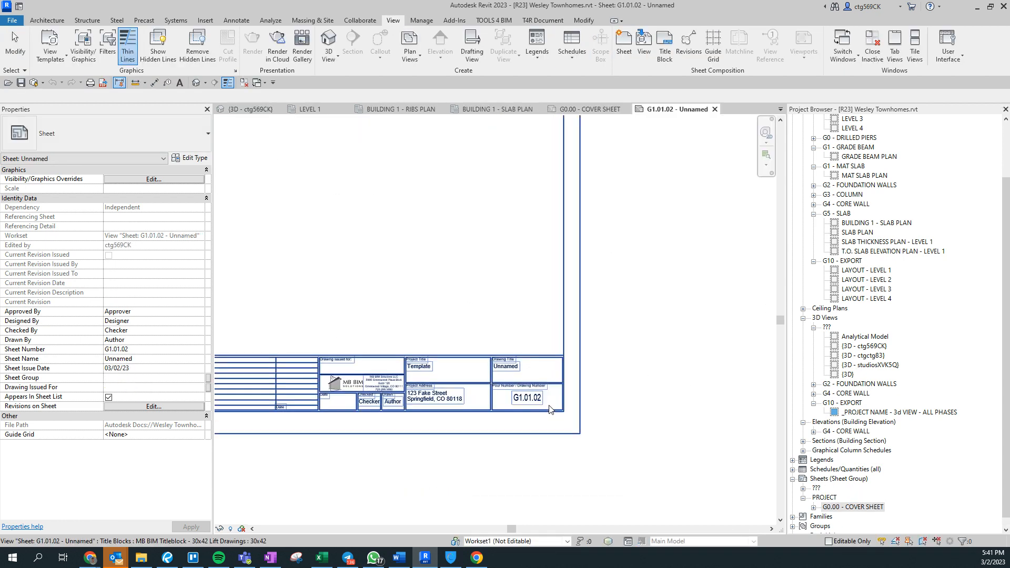
Close the opened title block family without saving changes.
{"action": "left_click", "coordinate": [529, 405]}
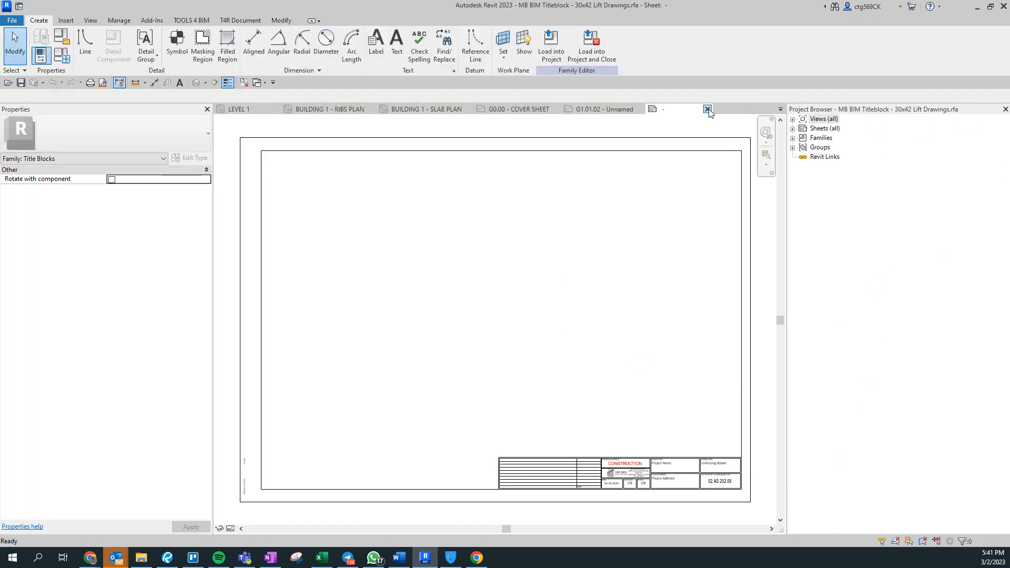
{"action": "left_click", "coordinate": [709, 109]}
{"action": "left_click", "coordinate": [527, 285]}
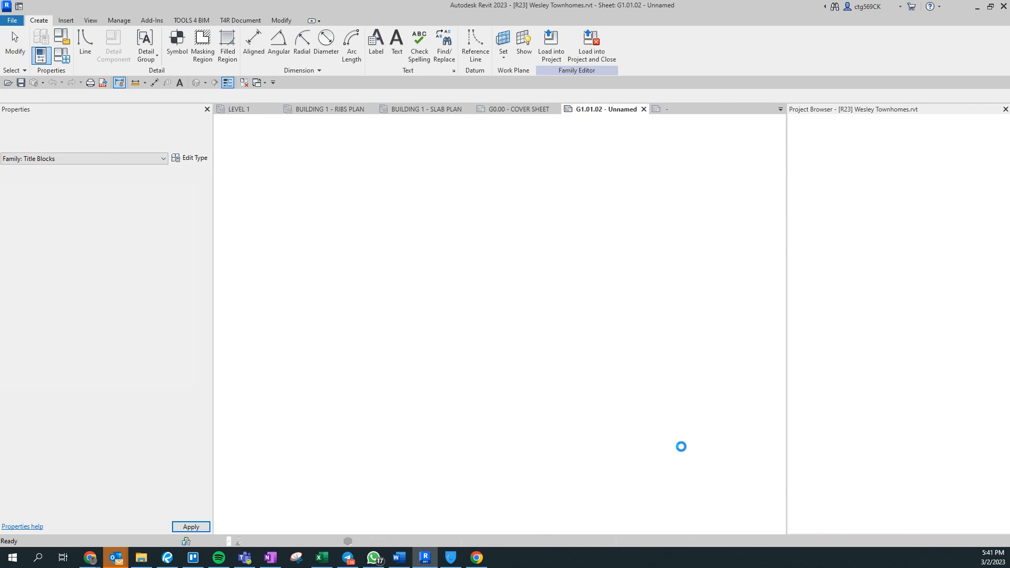
Set the sheet number to G1.00.01 and the drawing title to BUILDING 1 - RIBS.
{"action": "left_click", "coordinate": [435, 361]}
{"action": "left_click", "coordinate": [434, 361]}
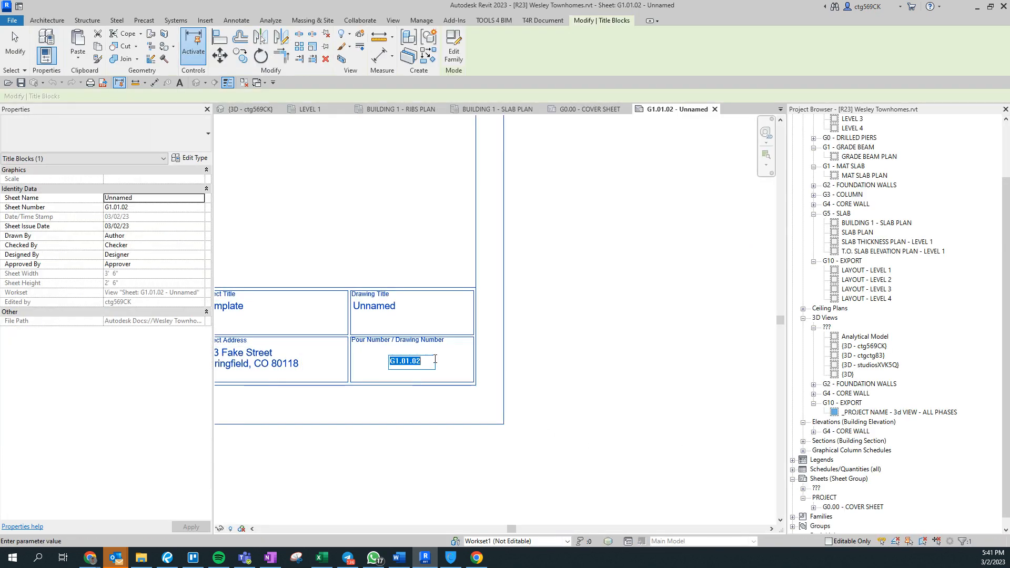
{"action": "type", "text": "G"}
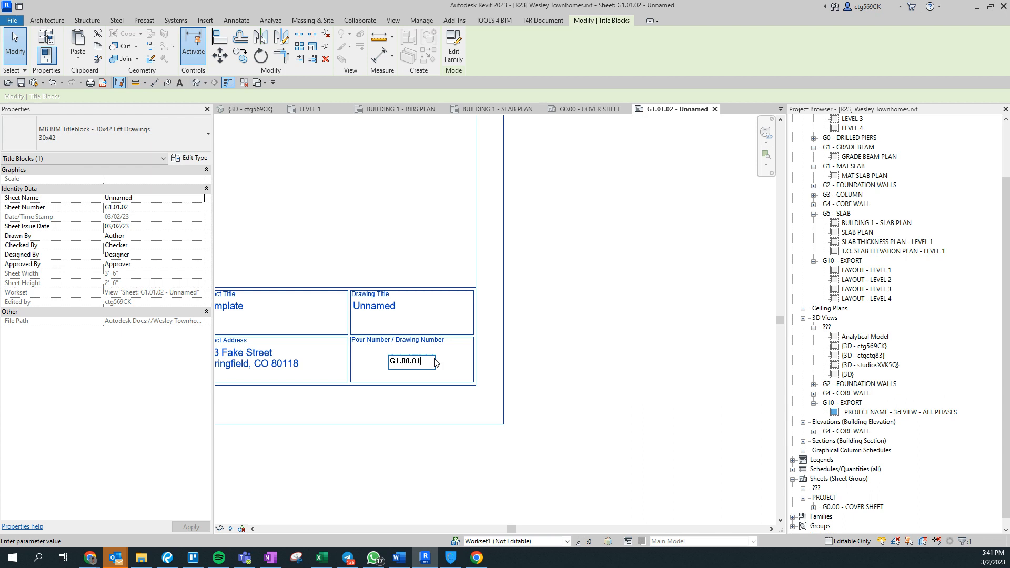
{"action": "key", "text": "Return"}
{"action": "left_click", "coordinate": [392, 305]}
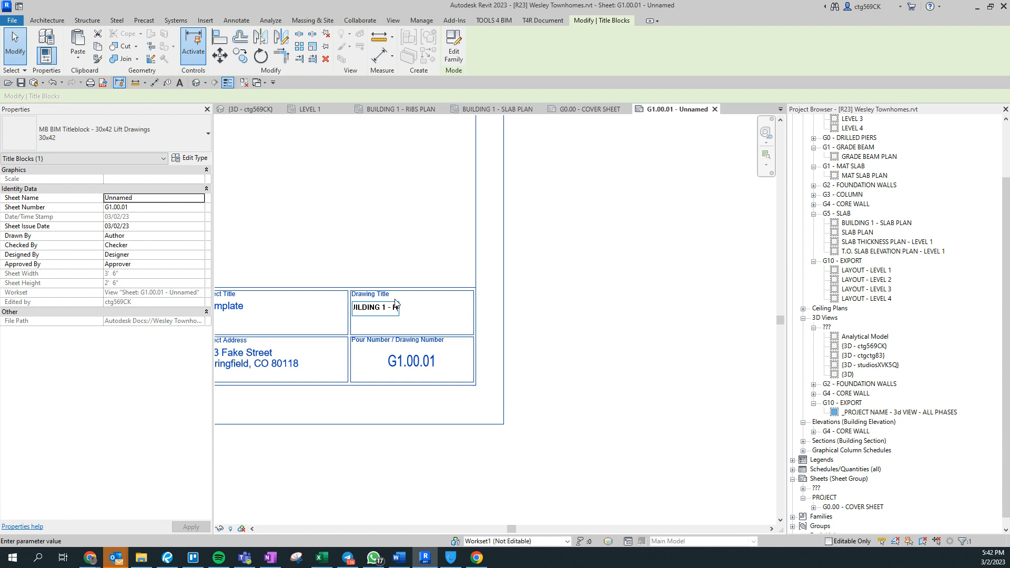
{"action": "key", "text": "Return"}
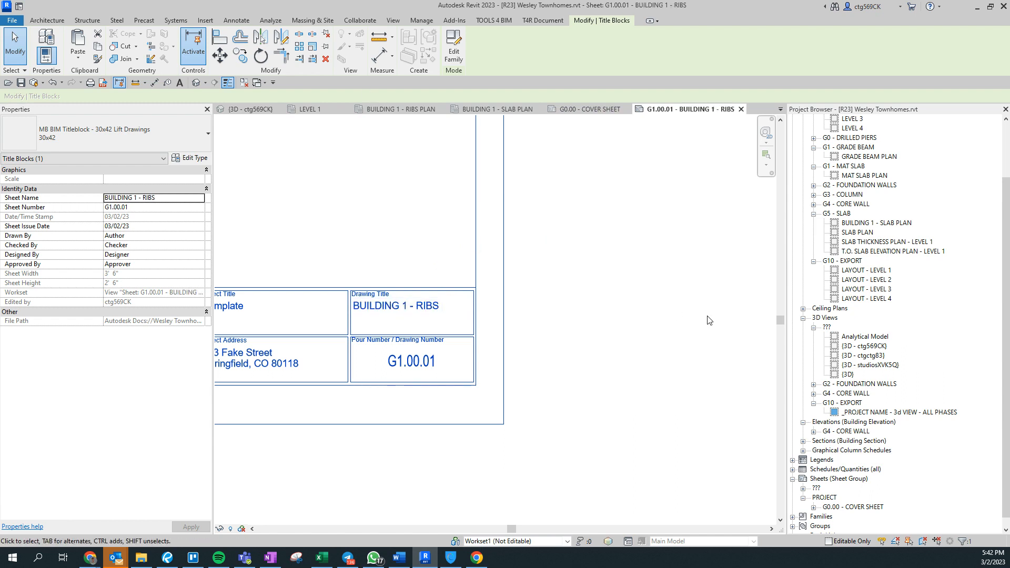
Zoom to fit the sheet and drag BUILDING 1 - RIBS PLAN onto it.
{"action": "key", "text": "z"}
{"action": "key", "text": "f"}
{"action": "scroll", "coordinate": [940, 322], "scroll_direction": "up", "scroll_amount": 3}
{"action": "left_click_drag", "start_coordinate": [876, 147], "coordinate": [484, 260]}
Drop the ribs plan at the sheet's upper left and set its scale to 1/4" = 1'-0".
{"action": "left_click", "coordinate": [406, 222]}
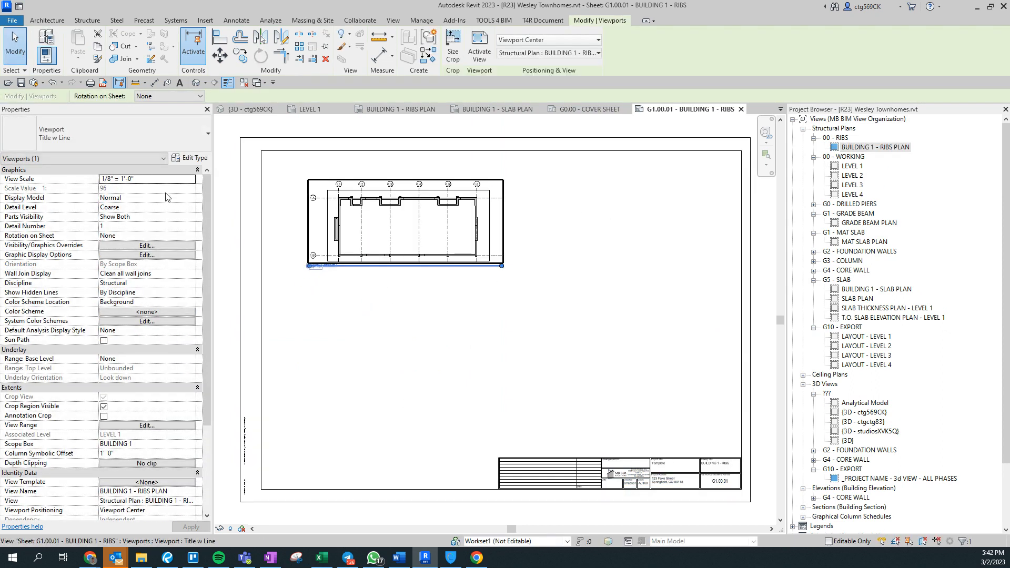
{"action": "left_click", "coordinate": [190, 179]}
{"action": "left_click", "coordinate": [190, 179]}
{"action": "scroll", "coordinate": [142, 227], "scroll_direction": "up", "scroll_amount": 1}
{"action": "left_click", "coordinate": [120, 205]}
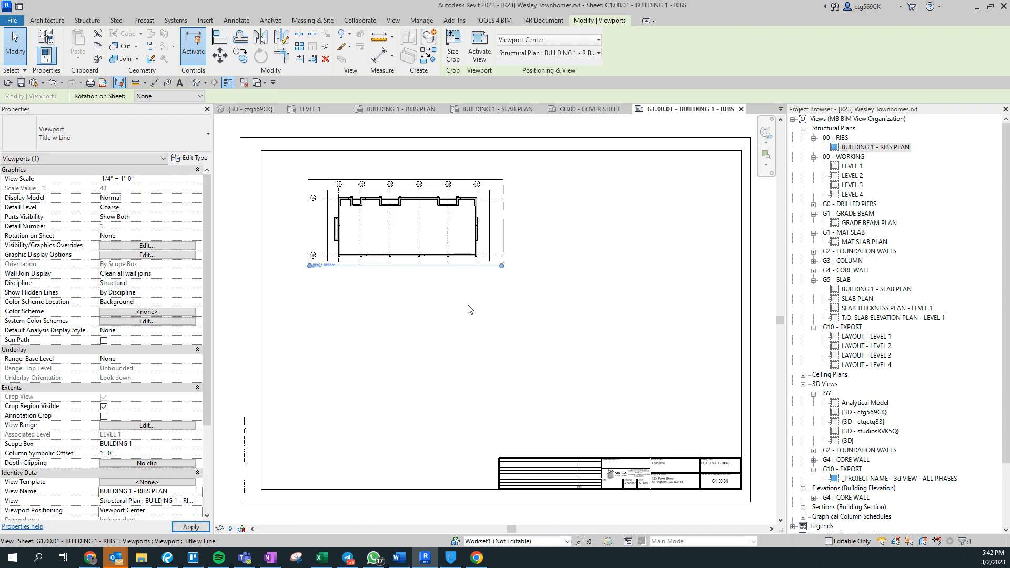
Reposition the ribs plan viewport up near the top of the sheet.
{"action": "left_click_drag", "start_coordinate": [435, 232], "coordinate": [373, 309]}
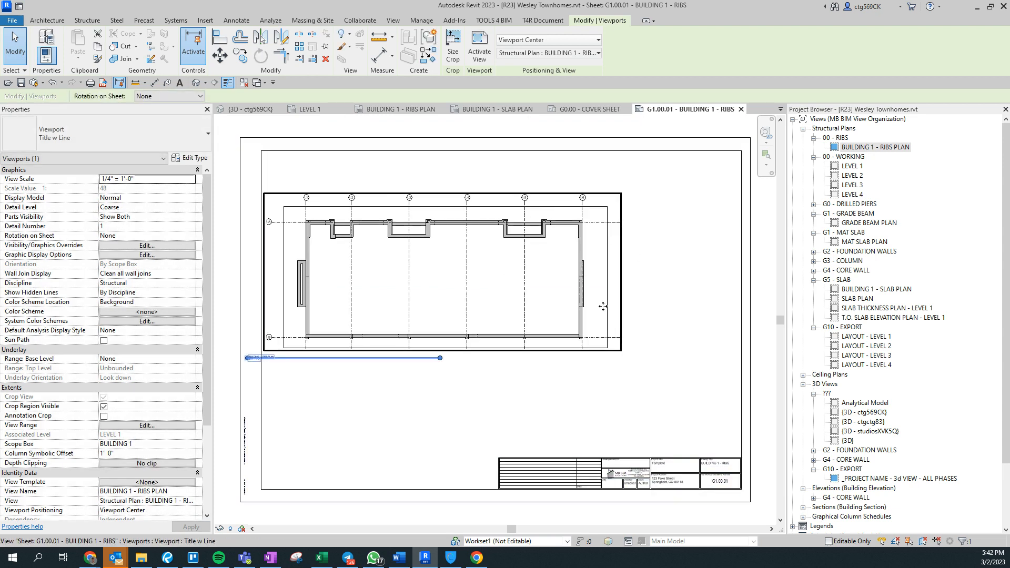
{"action": "left_click_drag", "start_coordinate": [388, 262], "coordinate": [396, 220]}
{"action": "left_click", "coordinate": [356, 389]}
{"action": "left_click", "coordinate": [432, 256]}
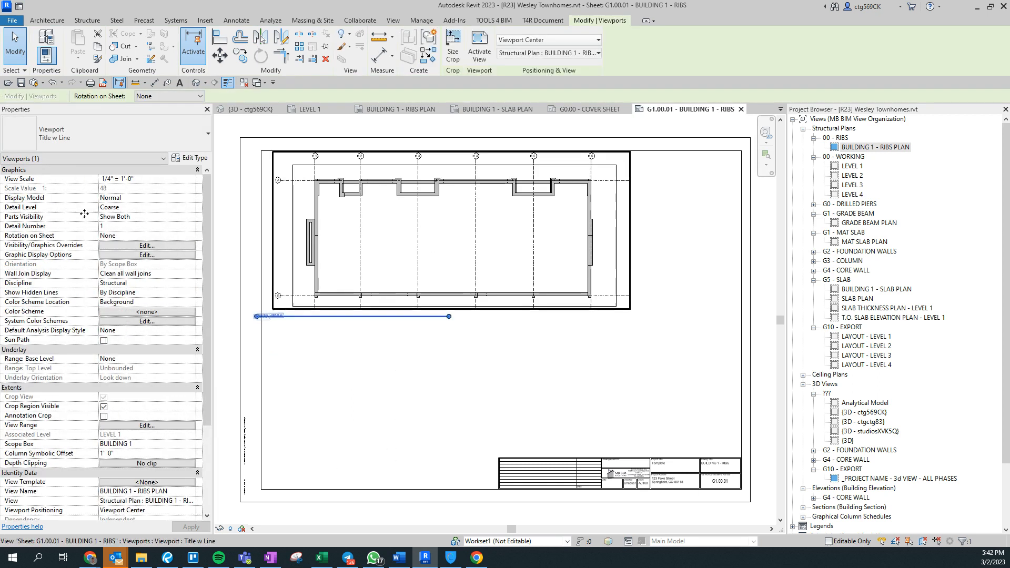
{"action": "key", "text": "Escape"}
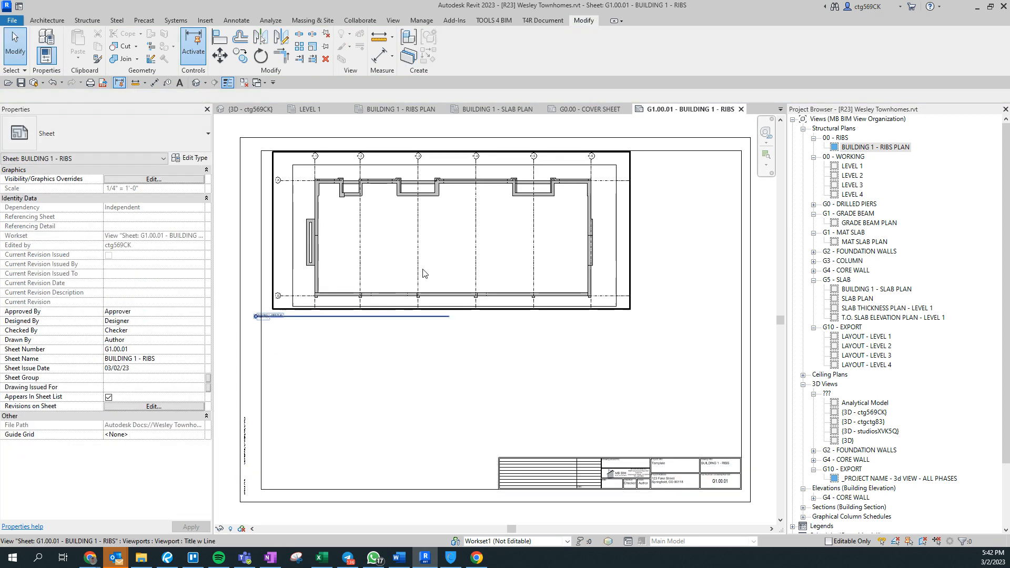
{"action": "left_click", "coordinate": [533, 254]}
Change the ribs plan viewport type to Plan Sheet - 6" Line.
{"action": "scroll", "coordinate": [288, 192], "scroll_direction": "up", "scroll_amount": 7}
{"action": "middle_click_drag", "start_coordinate": [450, 307], "coordinate": [405, 345]}
{"action": "scroll", "coordinate": [480, 354], "scroll_direction": "down", "scroll_amount": 6}
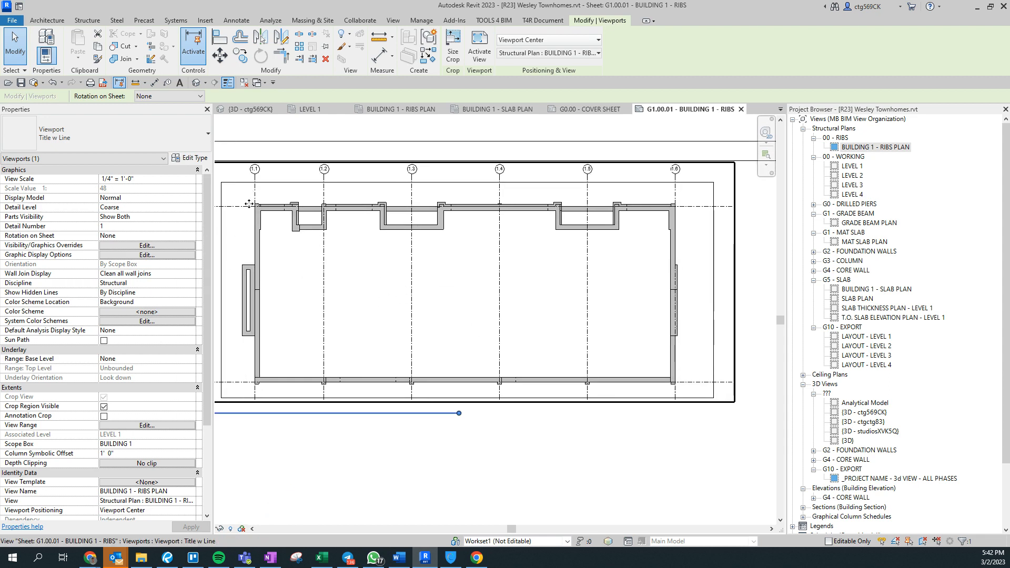
{"action": "left_click", "coordinate": [88, 121]}
{"action": "left_click", "coordinate": [66, 201]}
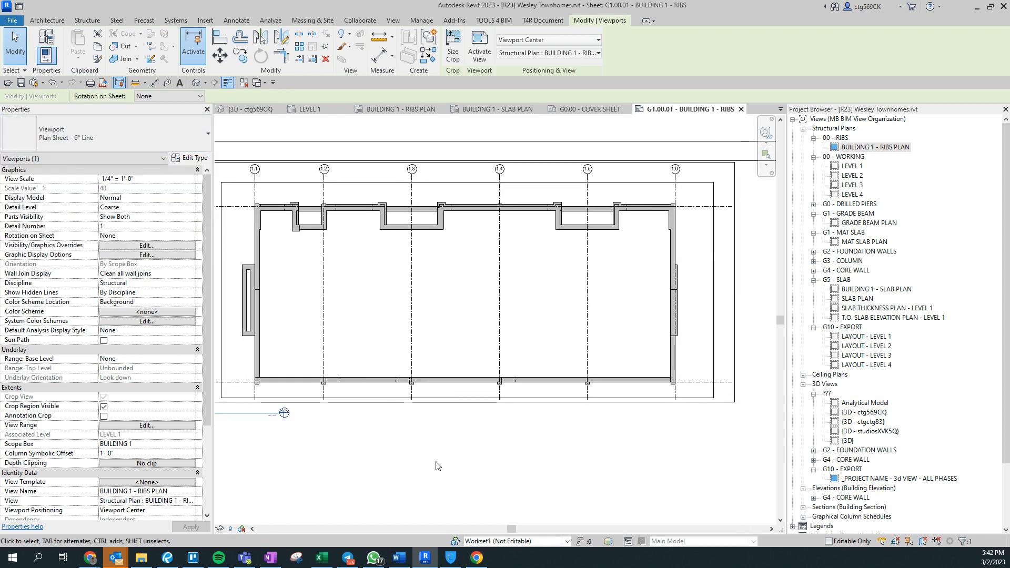
Slide the viewport's title line to the right under the ribs plan.
{"action": "middle_click_drag", "start_coordinate": [325, 495], "coordinate": [474, 428]}
{"action": "left_click", "coordinate": [473, 428]}
{"action": "left_click_drag", "start_coordinate": [344, 347], "coordinate": [422, 348]}
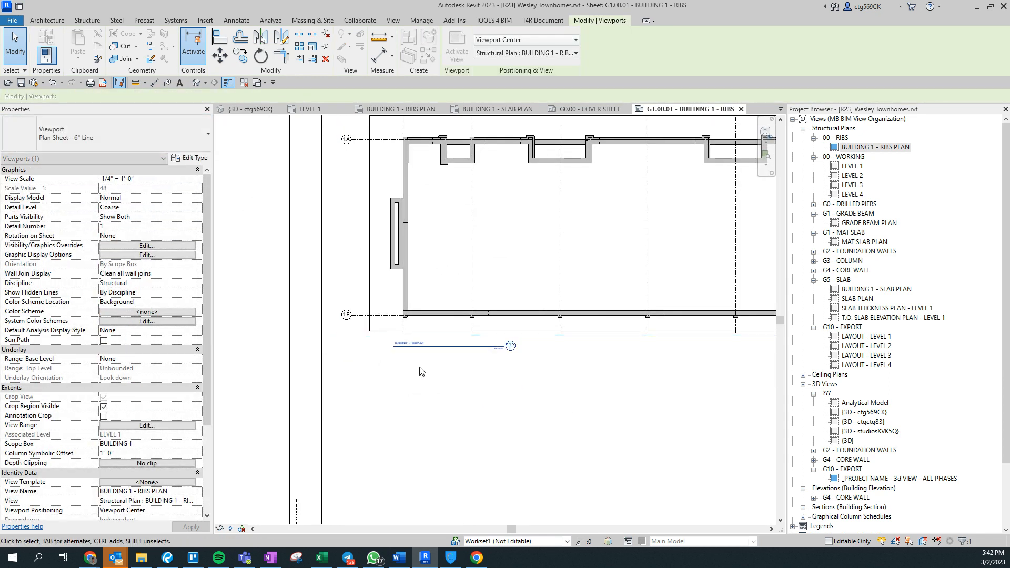
{"action": "left_click", "coordinate": [422, 372]}
{"action": "scroll", "coordinate": [457, 374], "scroll_direction": "down", "scroll_amount": 4}
{"action": "middle_click_drag", "start_coordinate": [643, 406], "coordinate": [593, 428]}
{"action": "scroll", "coordinate": [492, 349], "scroll_direction": "up", "scroll_amount": 3}
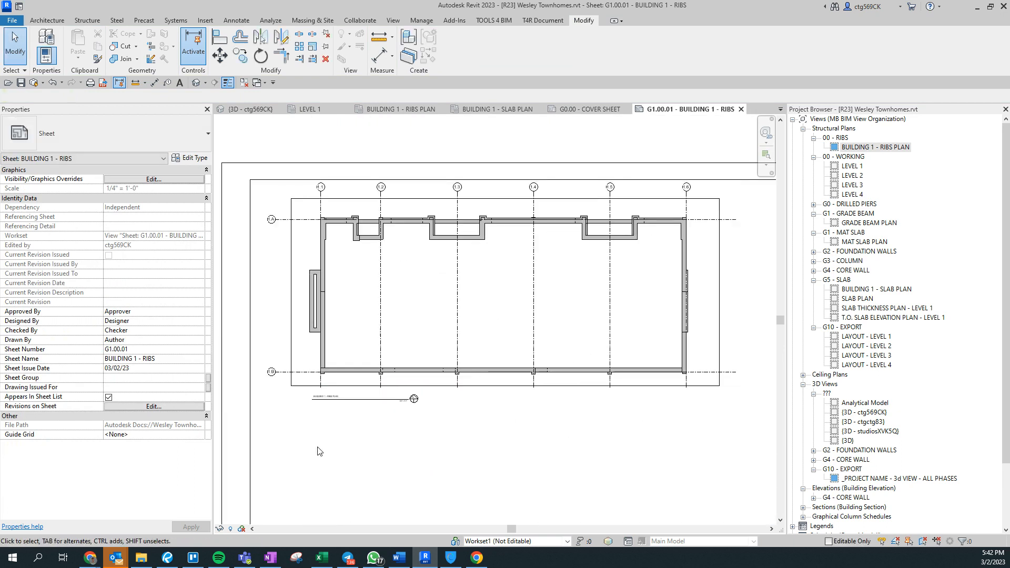
{"action": "middle_click_drag", "start_coordinate": [435, 448], "coordinate": [438, 445]}
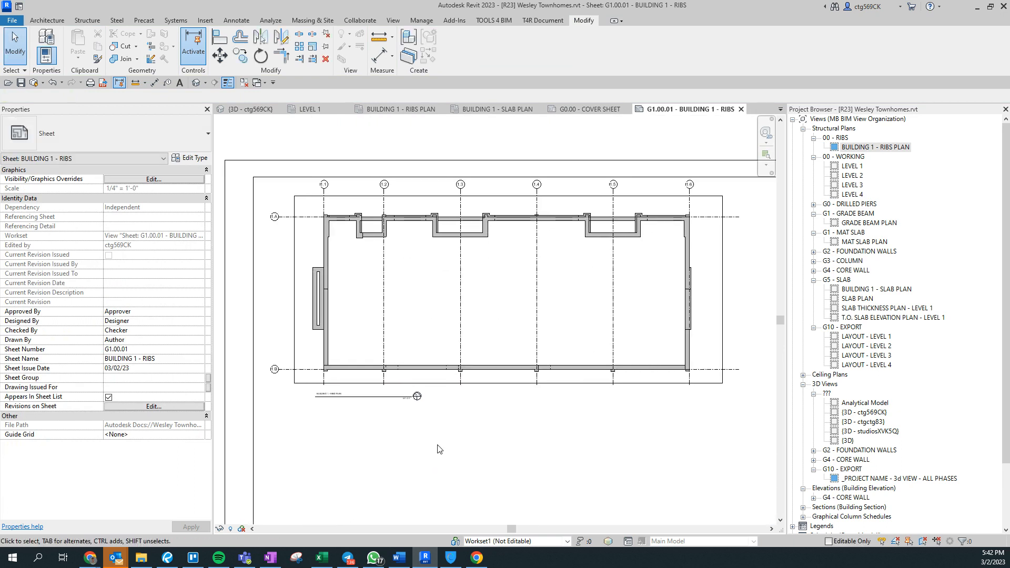
{"action": "scroll", "coordinate": [384, 451], "scroll_direction": "down", "scroll_amount": 3}
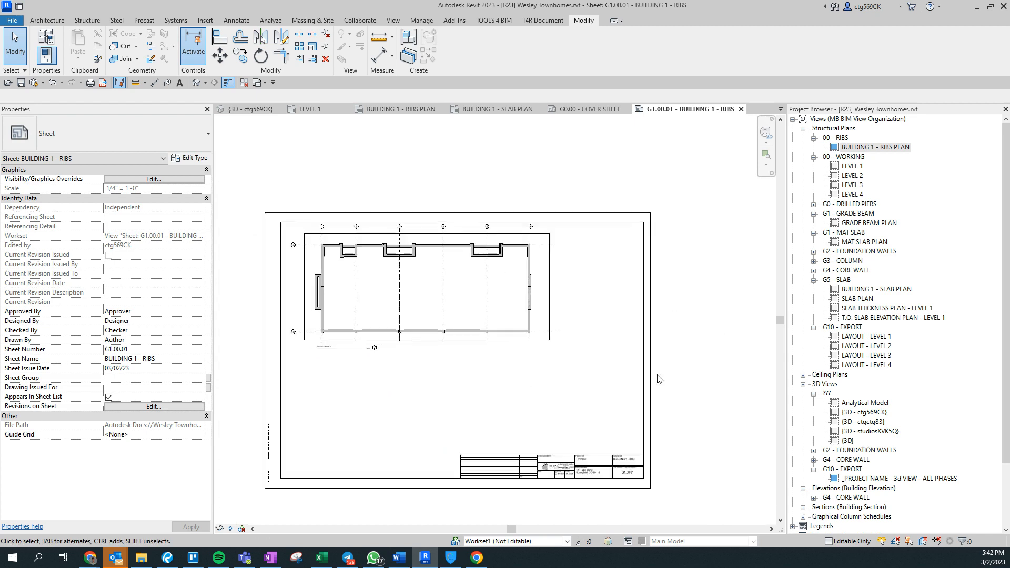
{"action": "scroll", "coordinate": [604, 424], "scroll_direction": "down", "scroll_amount": 1}
{"action": "scroll", "coordinate": [896, 466], "scroll_direction": "down", "scroll_amount": 3}
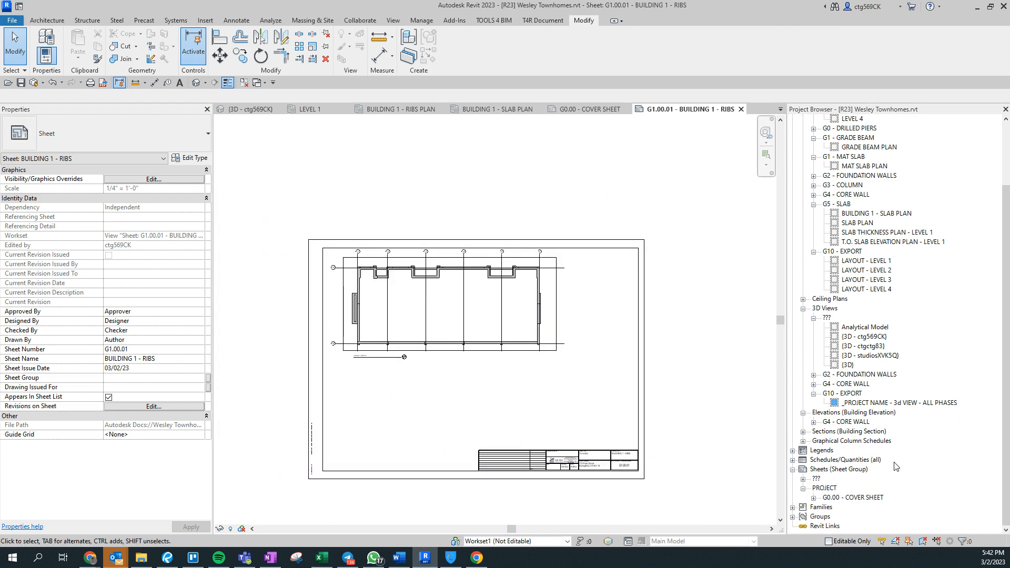
Expand the sheet group in the Project Browser and start a new sheet from the View tab.
{"action": "left_click", "coordinate": [804, 479]}
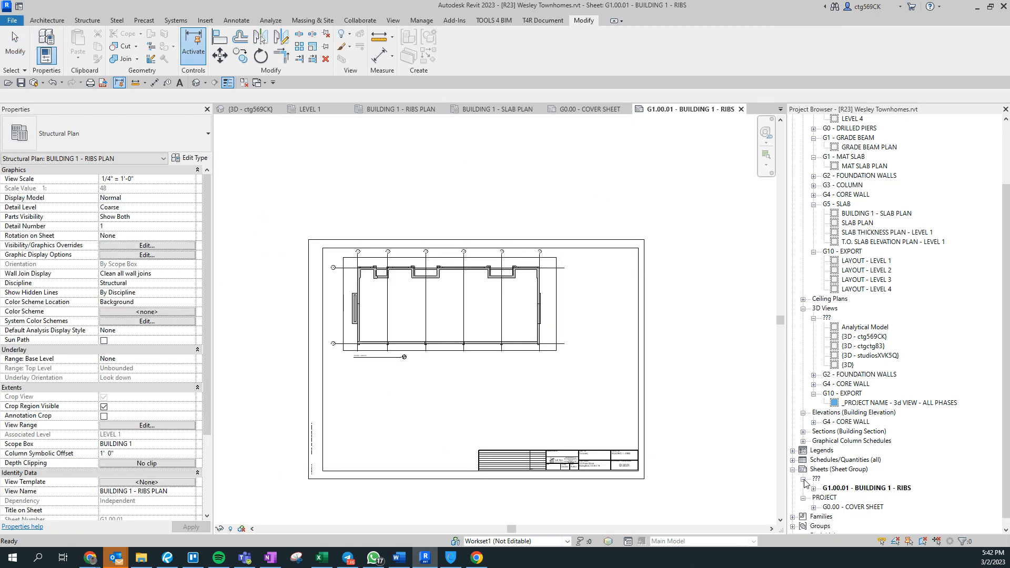
{"action": "scroll", "coordinate": [667, 480], "scroll_direction": "up", "scroll_amount": 2}
{"action": "left_click", "coordinate": [666, 480]}
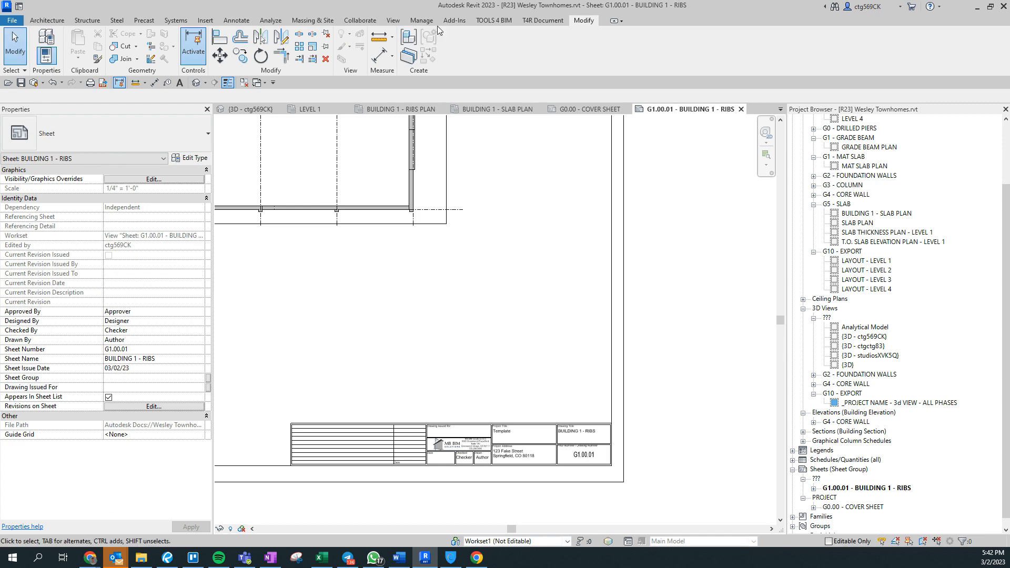
{"action": "left_click", "coordinate": [393, 21]}
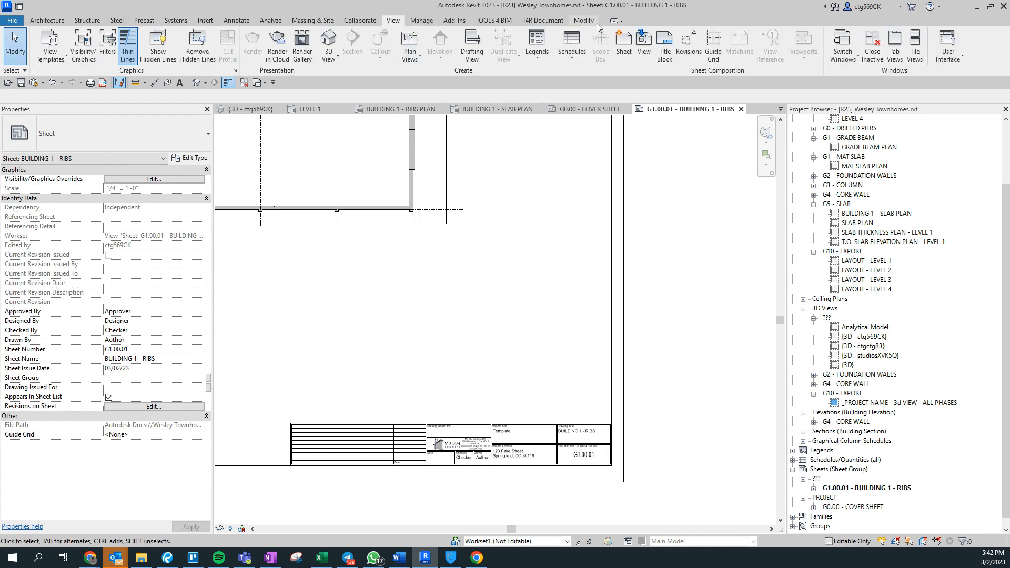
{"action": "left_click", "coordinate": [624, 42]}
Create the sheet with the 30x42 Lift Drawings titleblock and number it G1.01.01.
{"action": "double_click", "coordinate": [456, 192]}
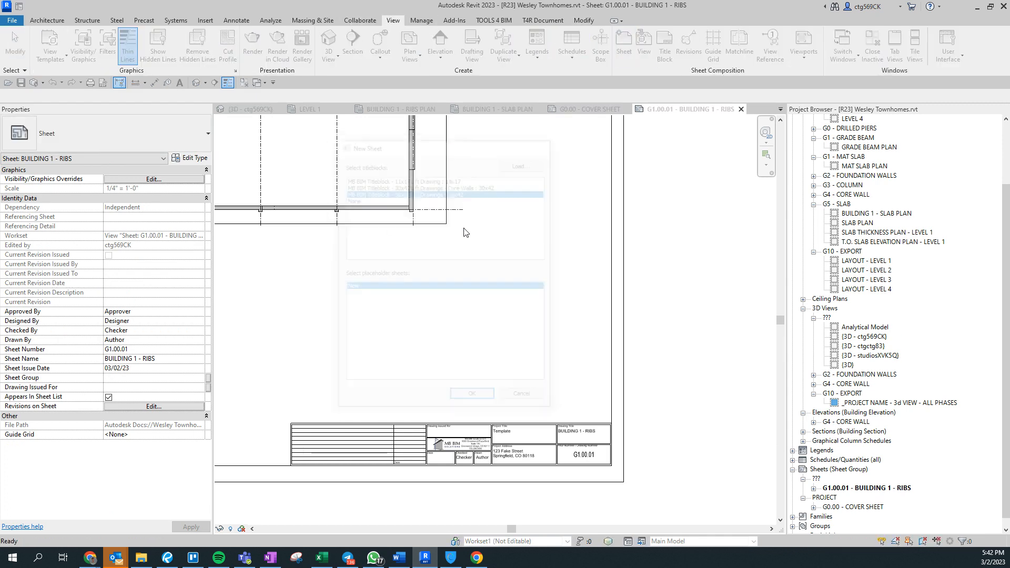
{"action": "scroll", "coordinate": [724, 481], "scroll_direction": "up", "scroll_amount": 2}
{"action": "double_click", "coordinate": [716, 468]}
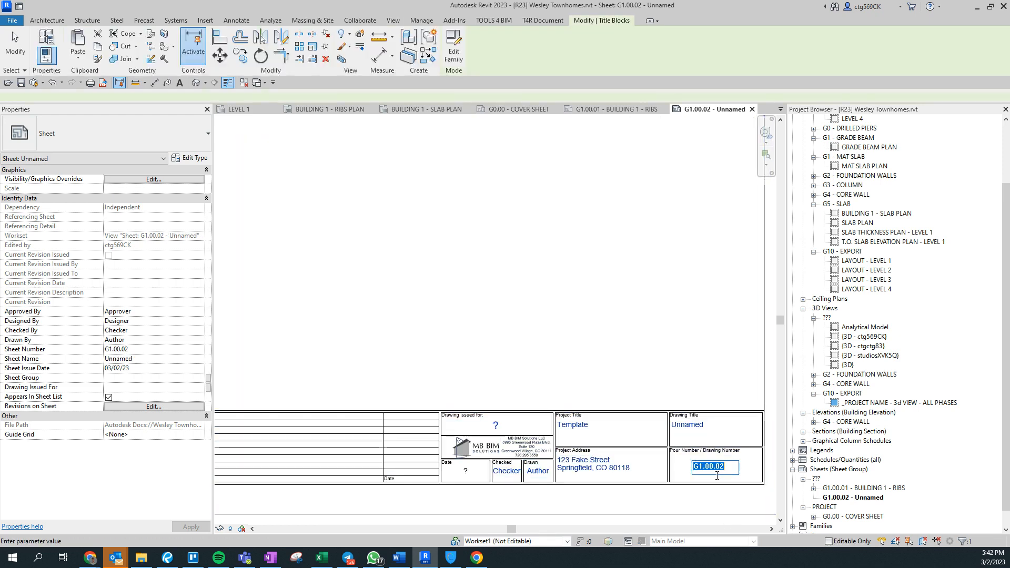
{"action": "left_click_drag", "start_coordinate": [714, 467], "coordinate": [739, 472]}
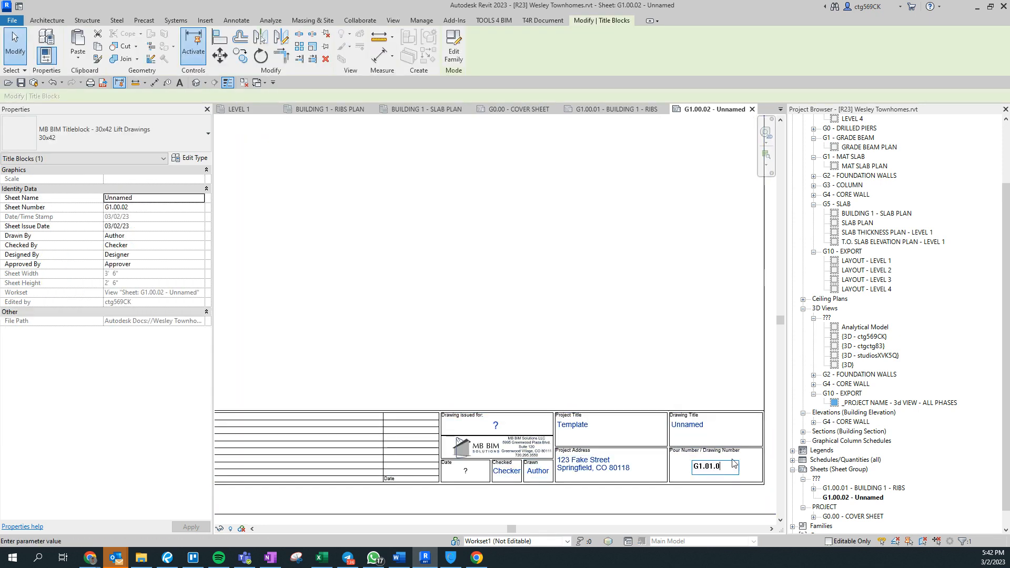
{"action": "type", "text": "01.01"}
{"action": "key", "text": "Return"}
Title the sheet BUILDING 1 - SLABS and zoom to fit the whole sheet.
{"action": "left_click", "coordinate": [691, 427]}
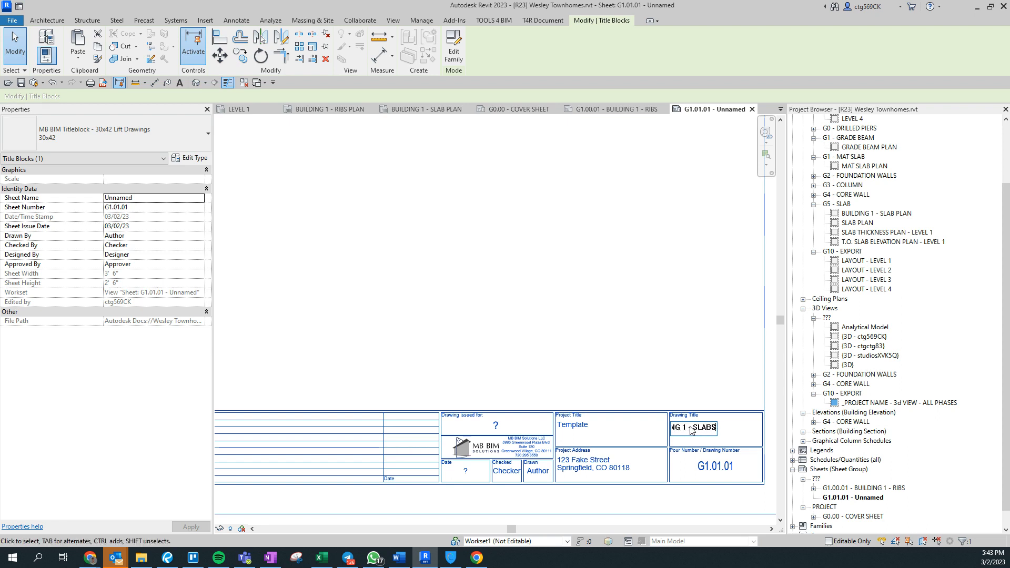
{"action": "key", "text": "Return"}
{"action": "left_click", "coordinate": [622, 331]}
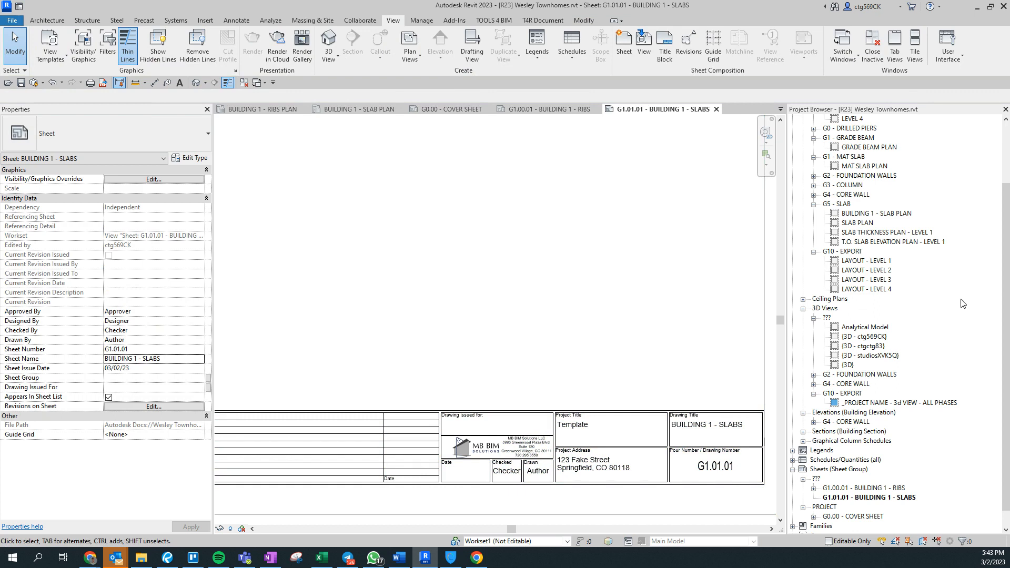
{"action": "scroll", "coordinate": [916, 358], "scroll_direction": "up", "scroll_amount": 3}
{"action": "scroll", "coordinate": [697, 345], "scroll_direction": "up", "scroll_amount": 1}
{"action": "middle_click", "coordinate": [696, 345]}
{"action": "middle_click", "coordinate": [697, 346]}
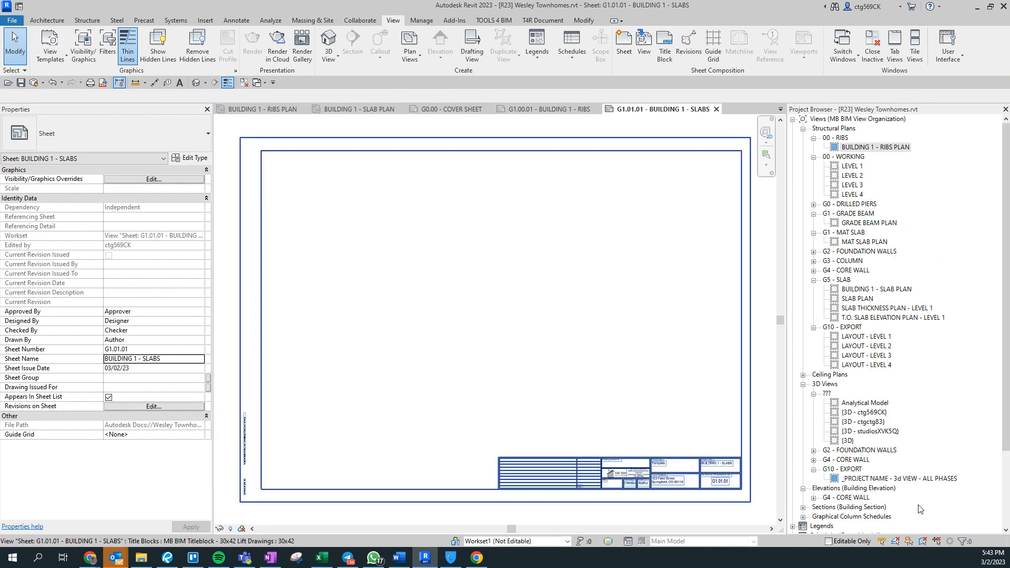
Place BUILDING 1 - SLAB PLAN at the sheet's top left at 1/4" = 1'-0".
{"action": "left_click_drag", "start_coordinate": [876, 289], "coordinate": [393, 247]}
{"action": "left_click", "coordinate": [552, 281]}
{"action": "scroll", "coordinate": [393, 246], "scroll_direction": "up", "scroll_amount": 2}
{"action": "scroll", "coordinate": [358, 272], "scroll_direction": "down", "scroll_amount": 2}
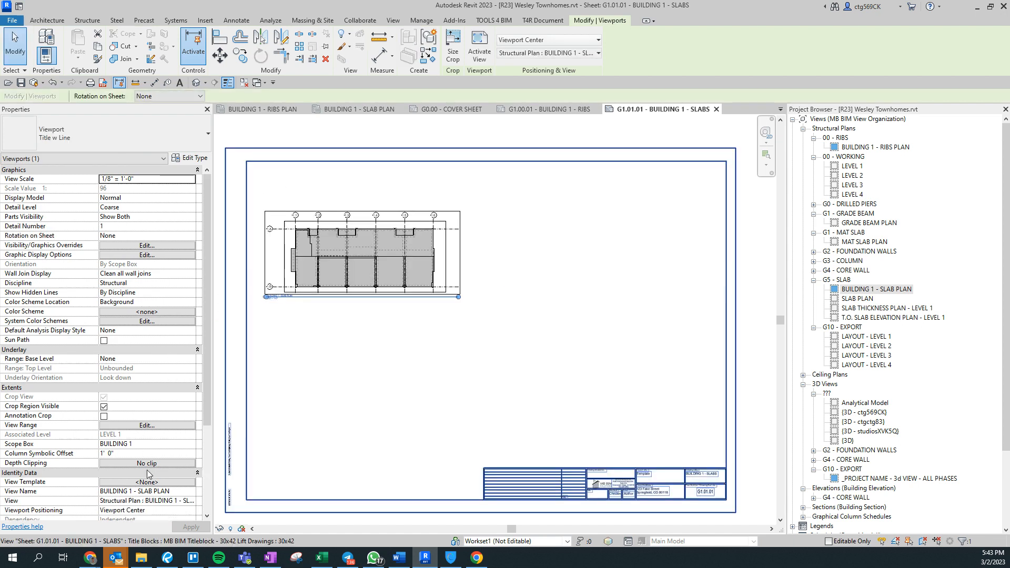
{"action": "left_click", "coordinate": [191, 180]}
{"action": "left_click", "coordinate": [117, 211]}
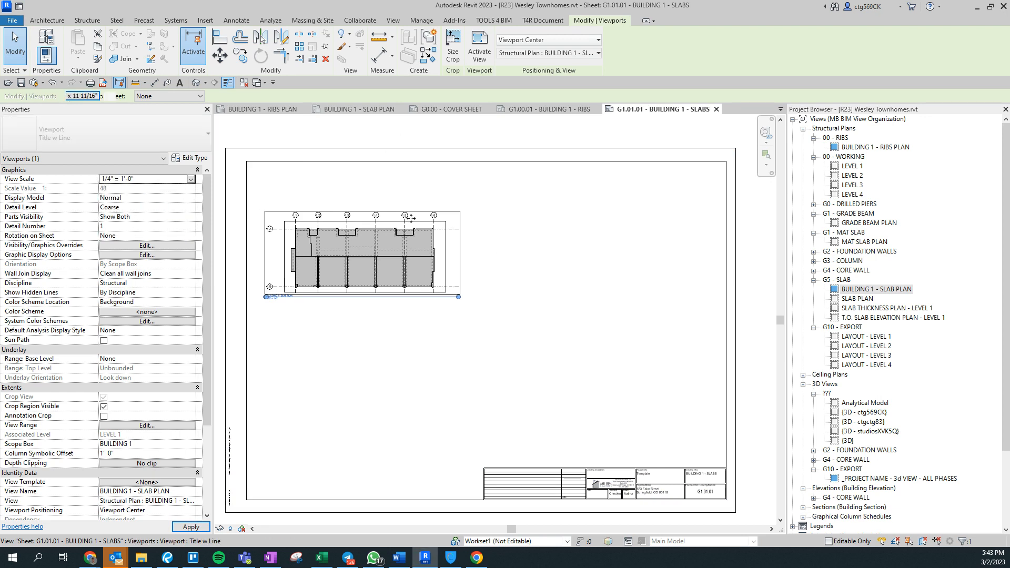
{"action": "left_click_drag", "start_coordinate": [399, 227], "coordinate": [402, 234]}
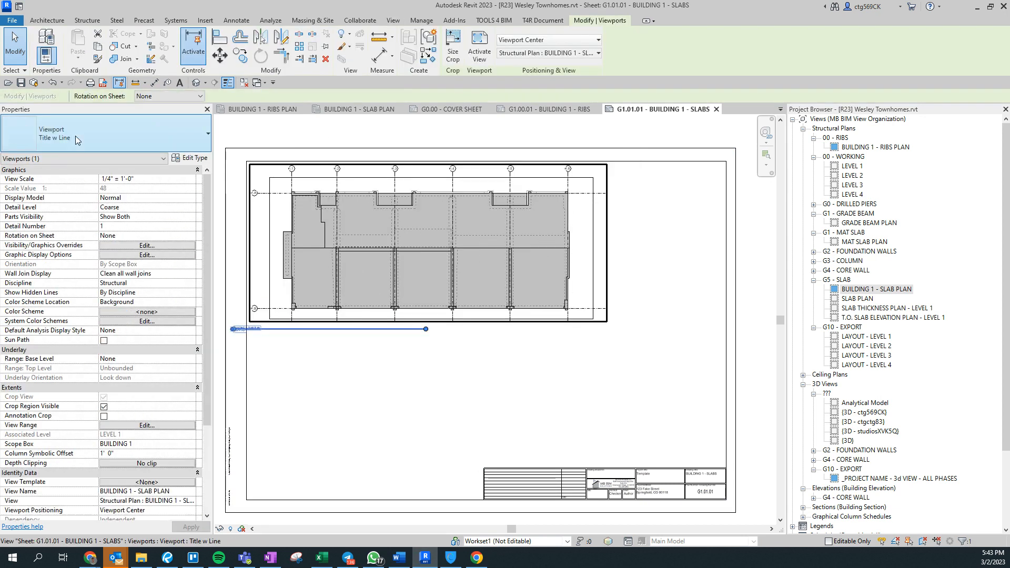
Give the slab plan viewport the Plan Sheet - 6" Line title type.
{"action": "left_click", "coordinate": [75, 136]}
{"action": "left_click", "coordinate": [78, 201]}
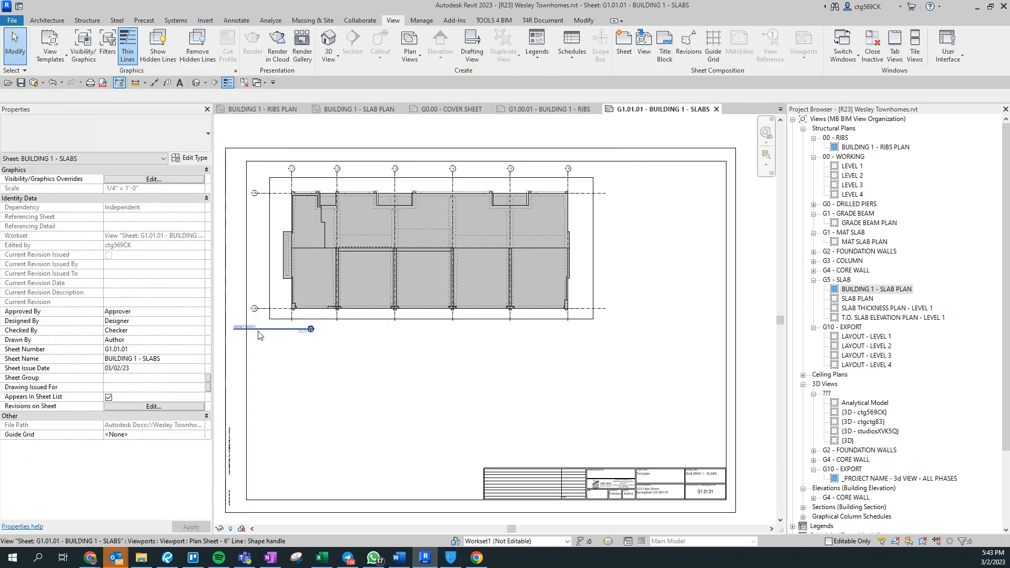
{"action": "left_click", "coordinate": [338, 369]}
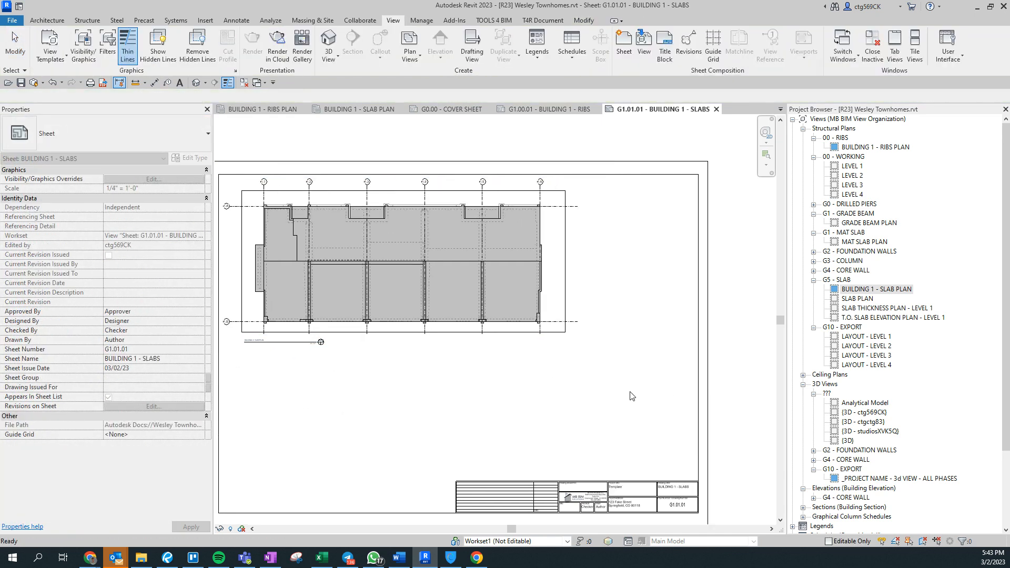
Set the Sheet Group of sheets G1.00.01 and G1.01.01 to G1 - BUILDING 1.
{"action": "scroll", "coordinate": [899, 428], "scroll_direction": "down", "scroll_amount": 2}
{"action": "scroll", "coordinate": [899, 427], "scroll_direction": "down", "scroll_amount": 2}
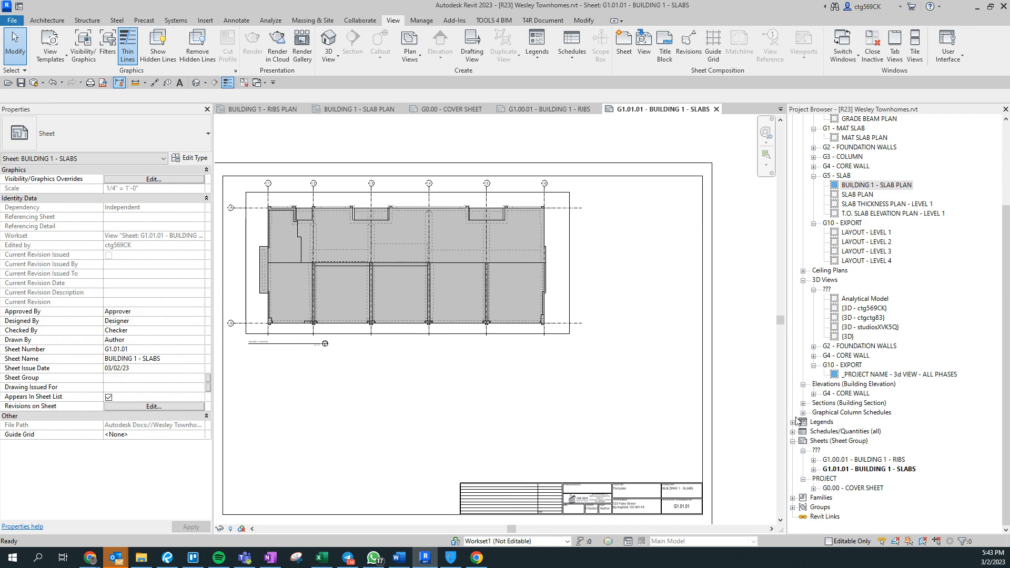
{"action": "left_click", "coordinate": [840, 470]}
{"action": "left_click", "coordinate": [852, 459], "text": "ctrl"}
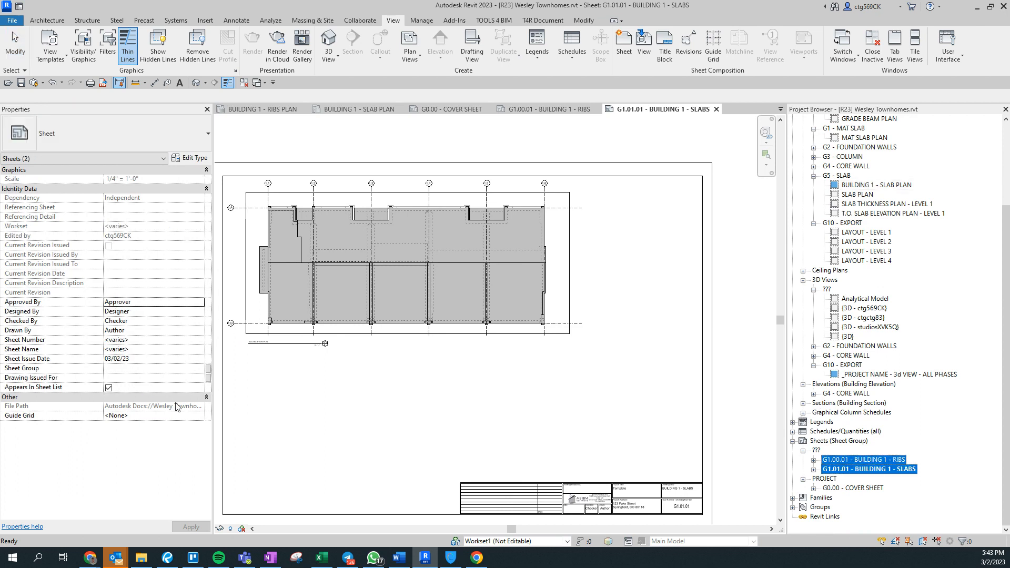
{"action": "left_click", "coordinate": [147, 368]}
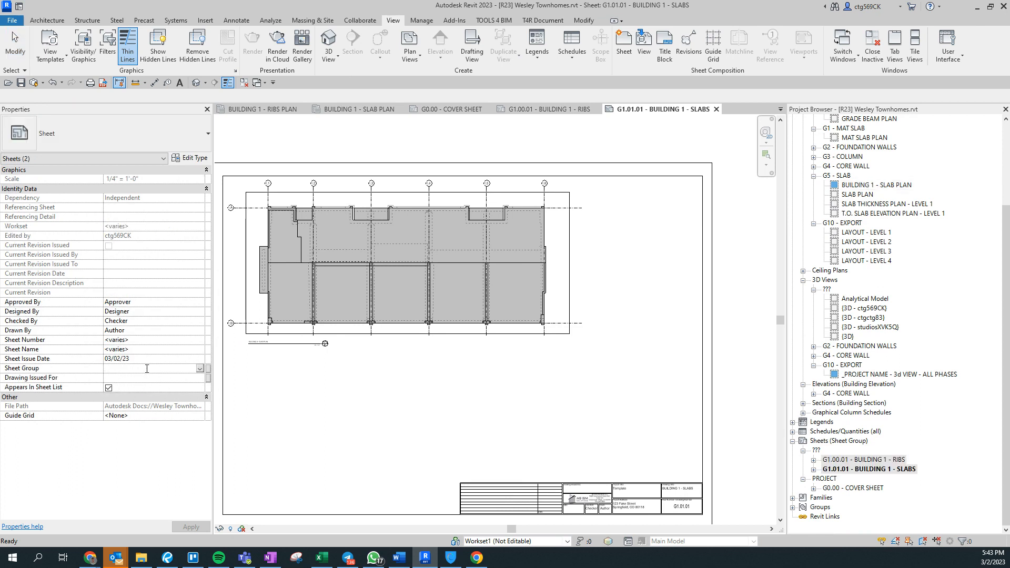
{"action": "type", "text": "G1 - BUILDING 1"}
{"action": "key", "text": "Return"}
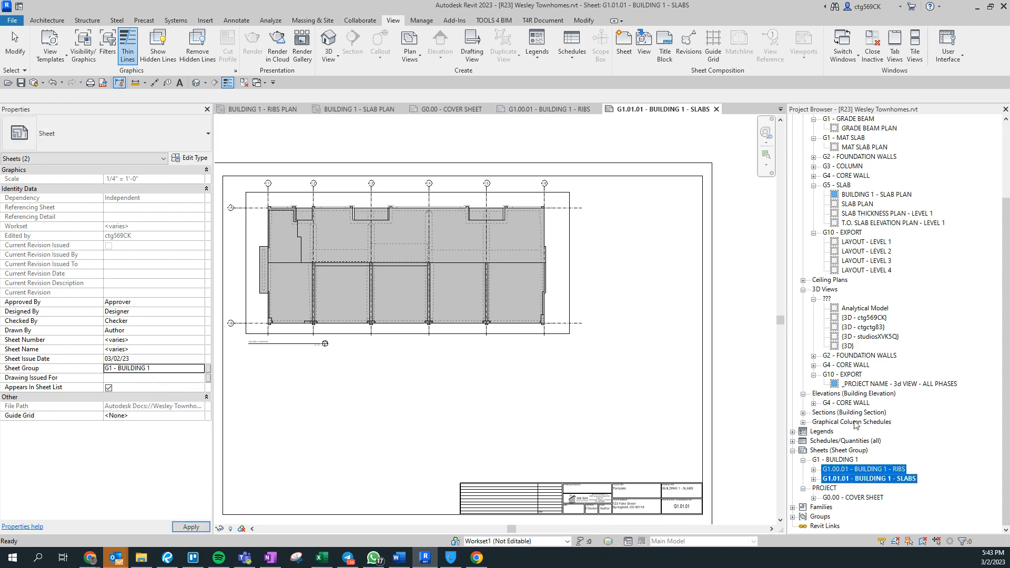
{"action": "left_click", "coordinate": [889, 469]}
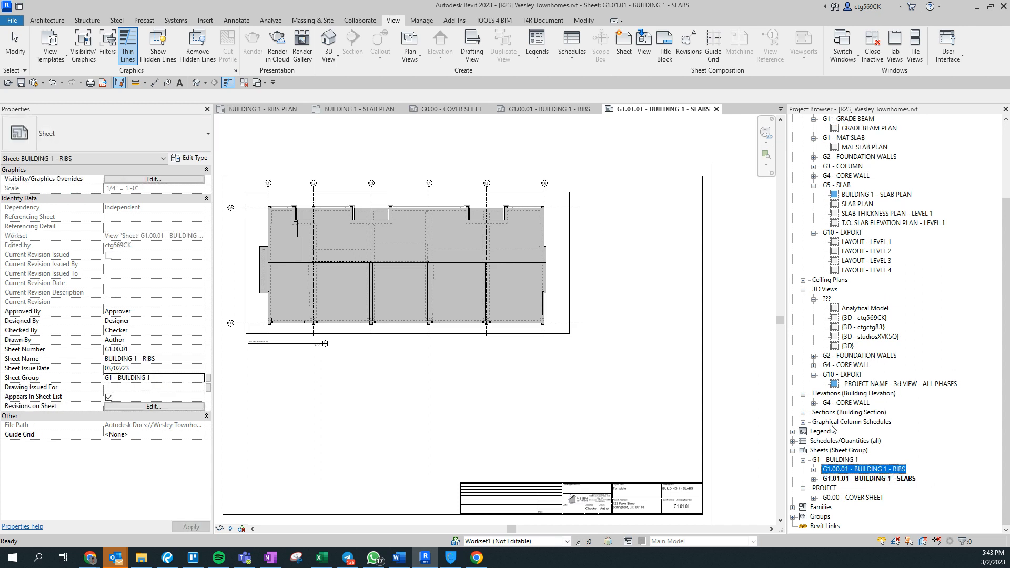
{"action": "left_click", "coordinate": [793, 441]}
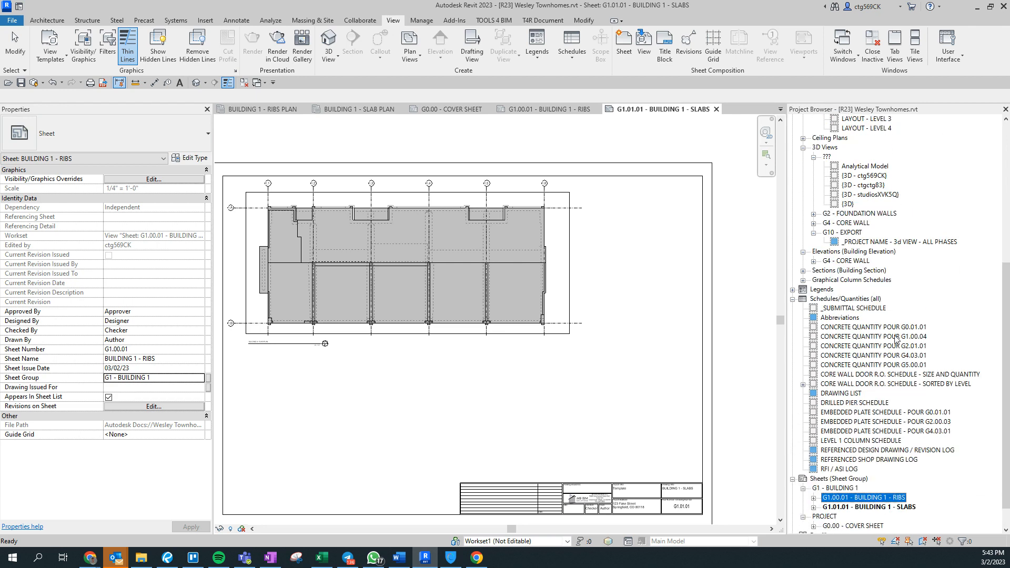
Duplicate the G1.00.04 concrete quantity schedule and retitle it POUR G1.00.01.
{"action": "right_click", "coordinate": [873, 337]}
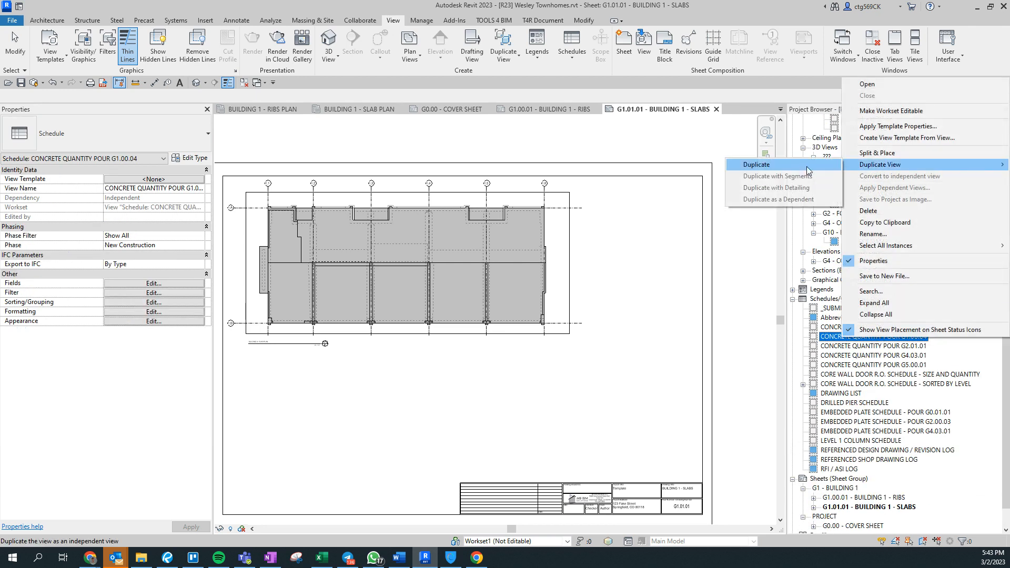
{"action": "left_click", "coordinate": [773, 164]}
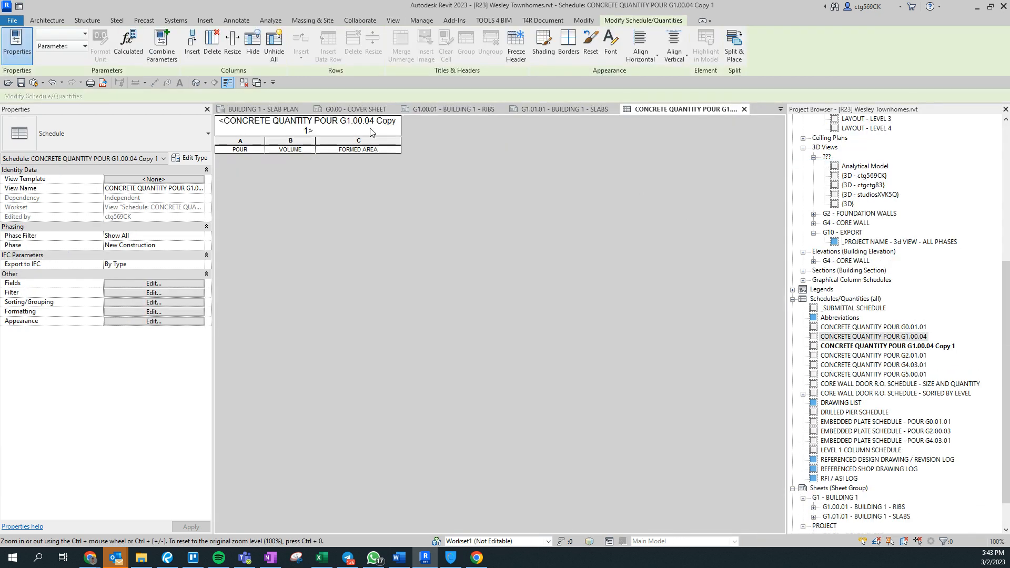
{"action": "left_click", "coordinate": [361, 130]}
{"action": "left_click_drag", "start_coordinate": [360, 129], "coordinate": [405, 126]}
{"action": "type", "text": "01"}
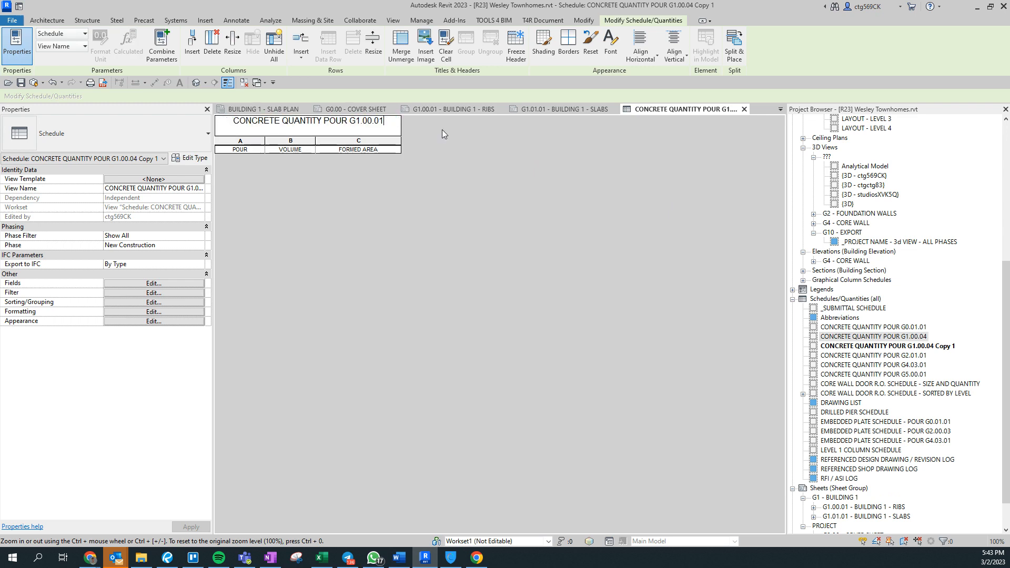
{"action": "key", "text": "Return"}
Apply the pour filter to G1.00.01 and turn off its grand total row.
{"action": "left_click", "coordinate": [198, 296]}
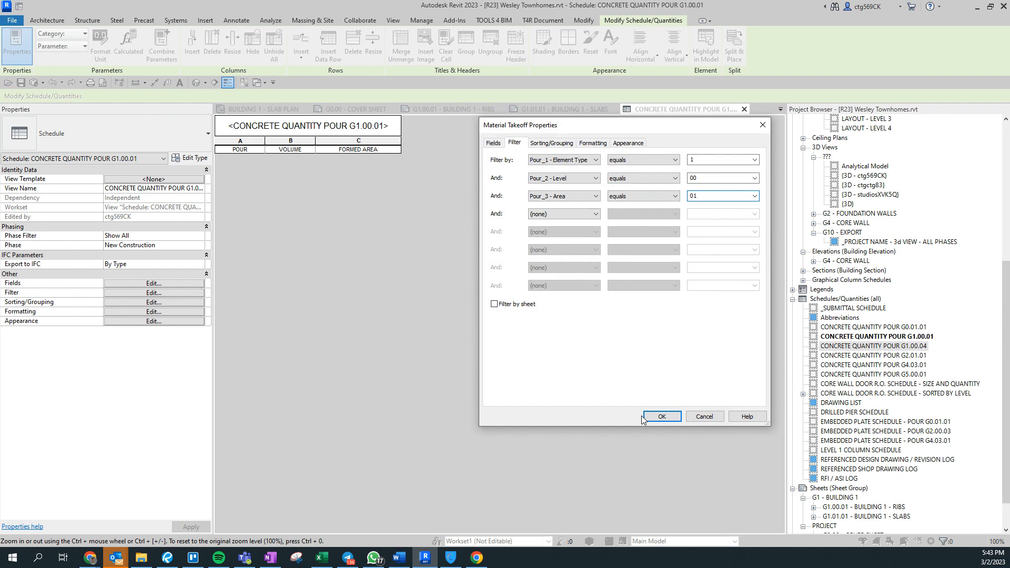
{"action": "left_click", "coordinate": [645, 417]}
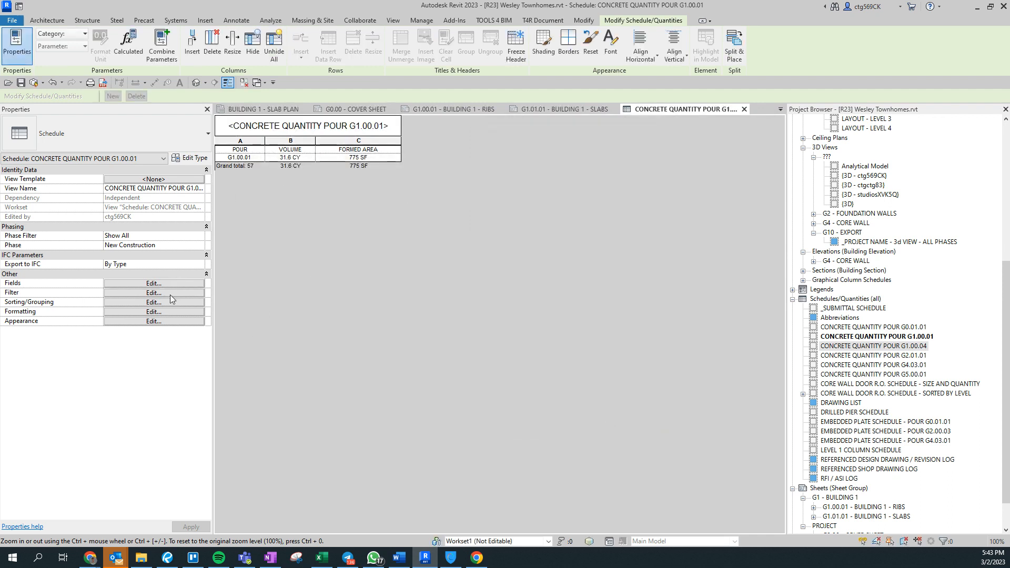
{"action": "left_click", "coordinate": [170, 301]}
{"action": "left_click", "coordinate": [504, 291]}
{"action": "left_click", "coordinate": [661, 416]}
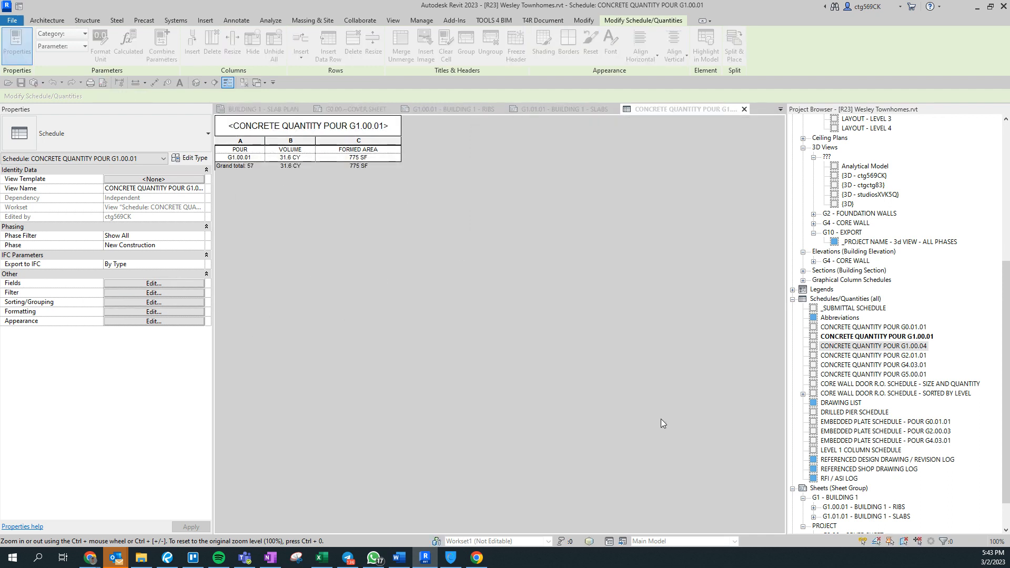
Duplicate the G1.00.01 schedule and retitle the copy POUR G1.01.01.
{"action": "right_click", "coordinate": [877, 337]}
{"action": "mouse_move", "coordinate": [894, 164]}
{"action": "left_click", "coordinate": [802, 168]}
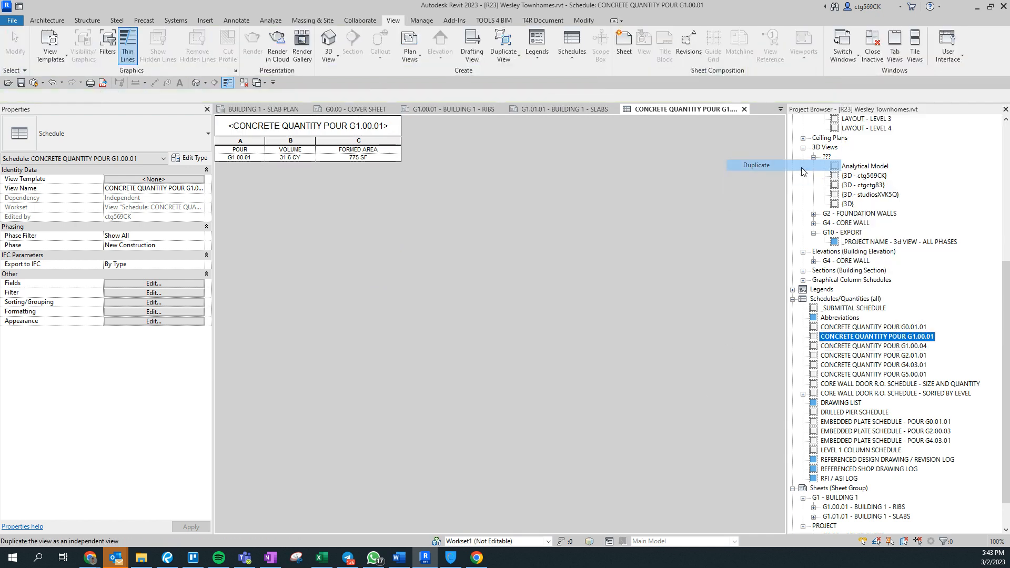
{"action": "left_click", "coordinate": [352, 123]}
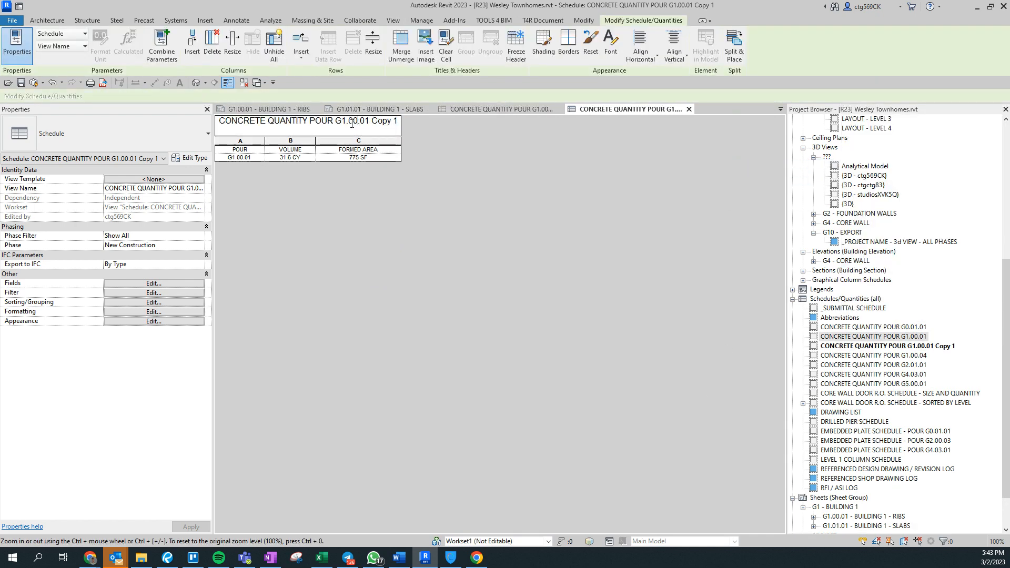
{"action": "type", "text": "1.01"}
{"action": "left_click", "coordinate": [677, 122]}
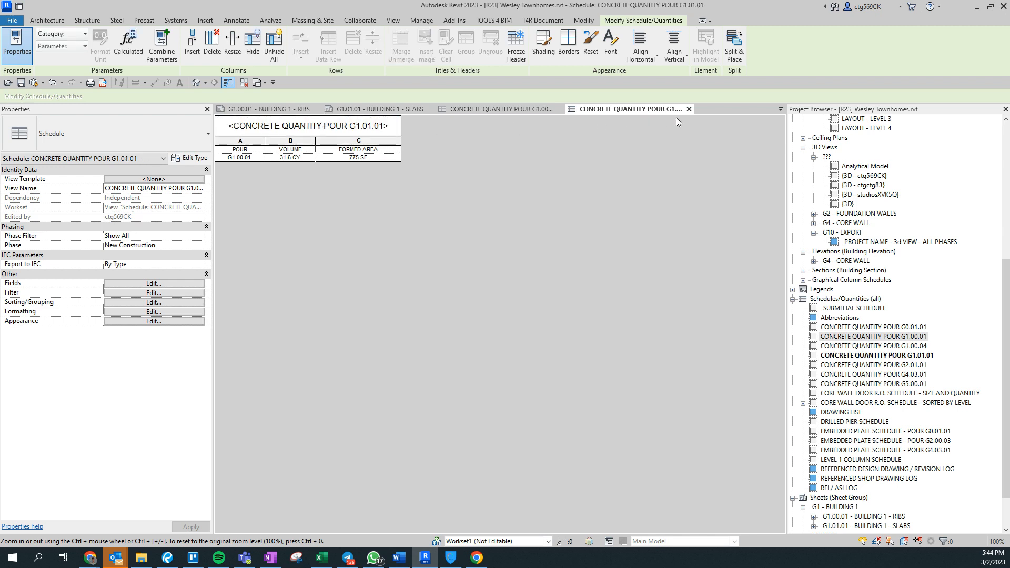
Change the G1.01.01 schedule's Level filter to 01 and close both schedule views.
{"action": "left_click", "coordinate": [195, 294]}
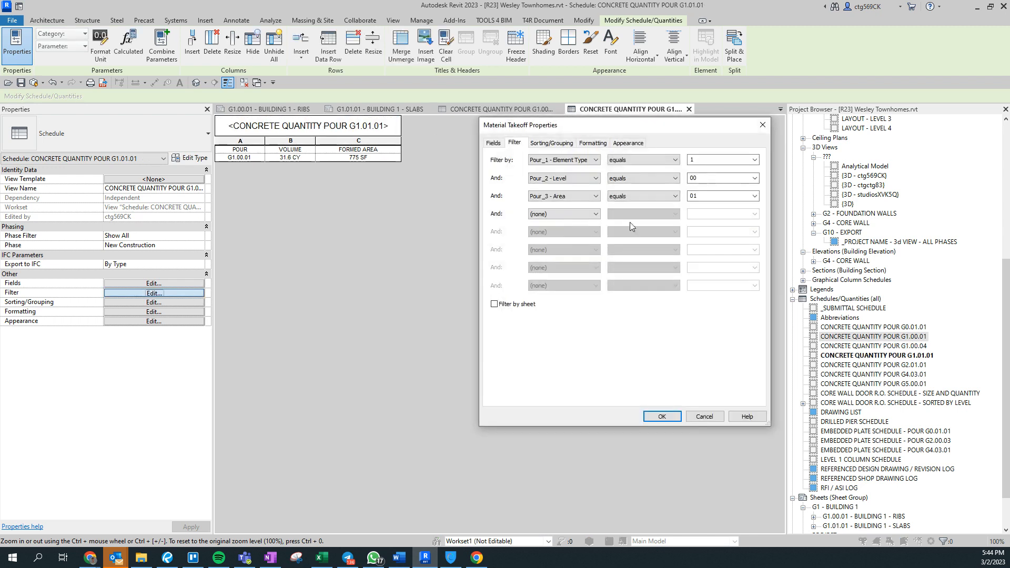
{"action": "left_click", "coordinate": [716, 182]}
{"action": "type", "text": "01"}
{"action": "key", "text": "Return"}
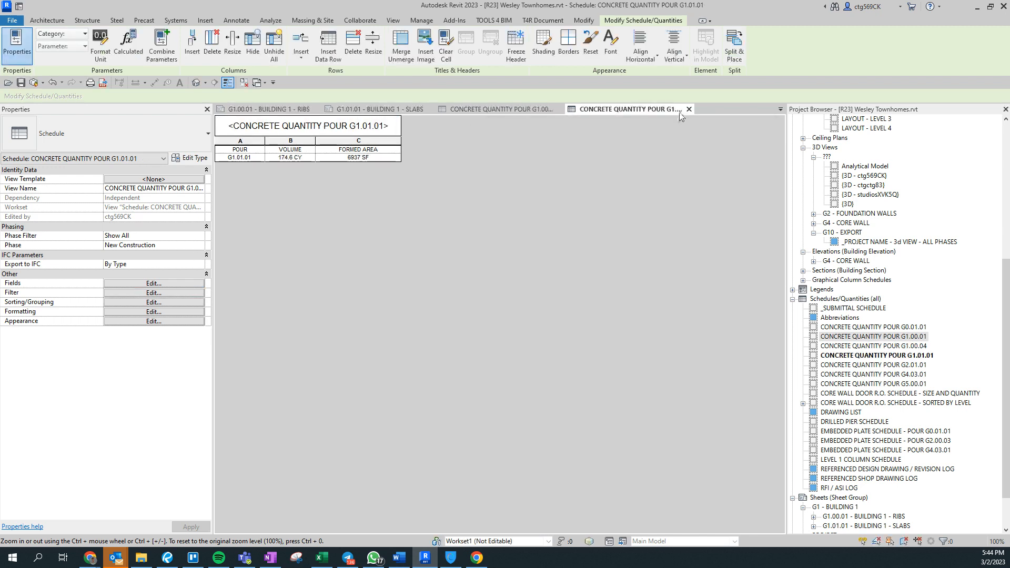
{"action": "left_click", "coordinate": [688, 109]}
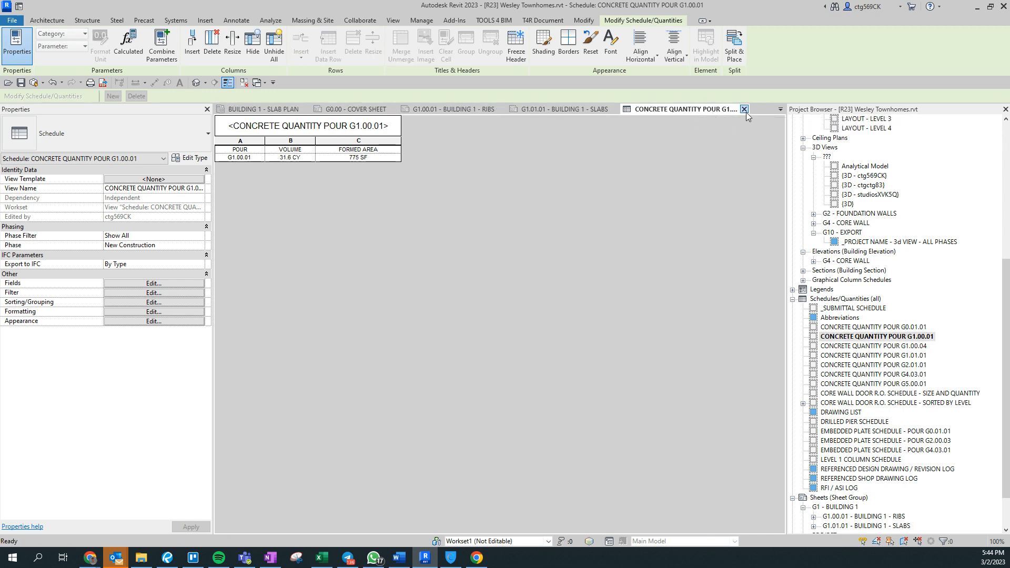
{"action": "left_click", "coordinate": [744, 109]}
Place the G1.01.01 pour schedule on the slabs sheet above the title block.
{"action": "left_click_drag", "start_coordinate": [893, 358], "coordinate": [544, 384]}
{"action": "left_click", "coordinate": [544, 384]}
{"action": "key", "text": "r"}
{"action": "key", "text": "o"}
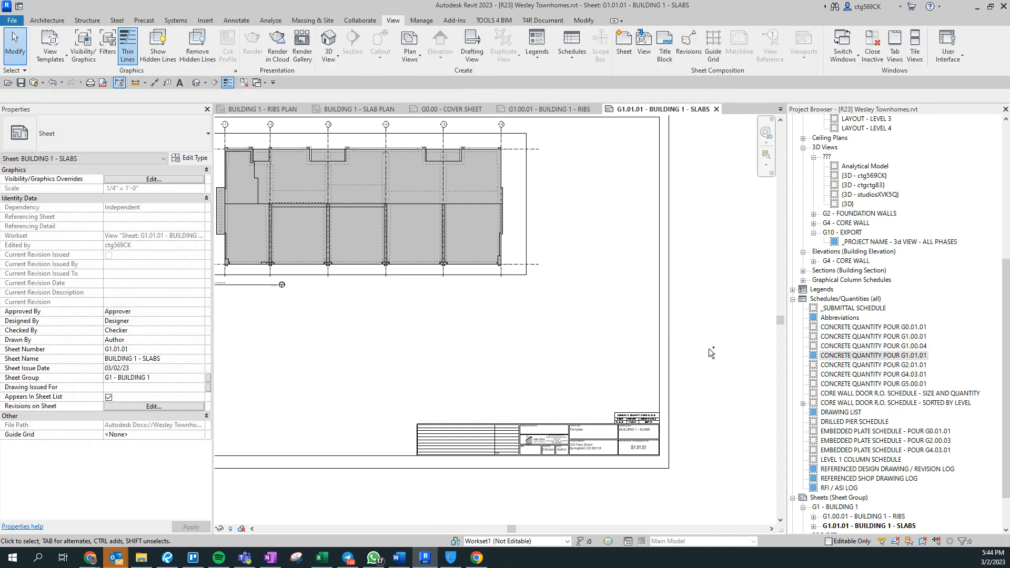
{"action": "key", "text": "ctrl+shift+Tab"}
Place the G1.00.01 pour schedule on the ribs sheet, snapped to the title block's top-right corner.
{"action": "left_click_drag", "start_coordinate": [896, 335], "coordinate": [536, 350]}
{"action": "key", "text": "r"}
{"action": "key", "text": "o"}
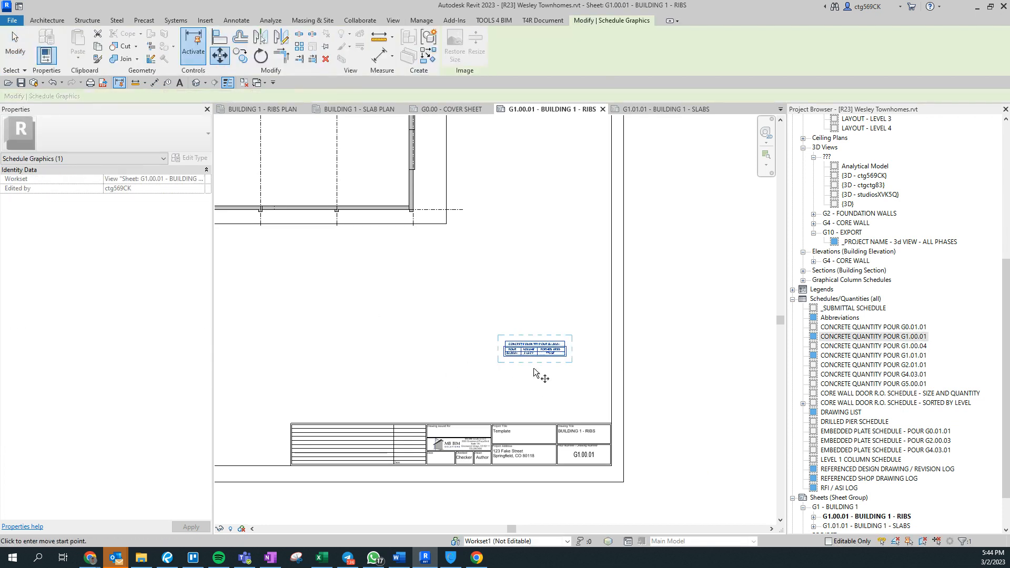
{"action": "left_click", "coordinate": [612, 422]}
{"action": "left_click", "coordinate": [682, 367]}
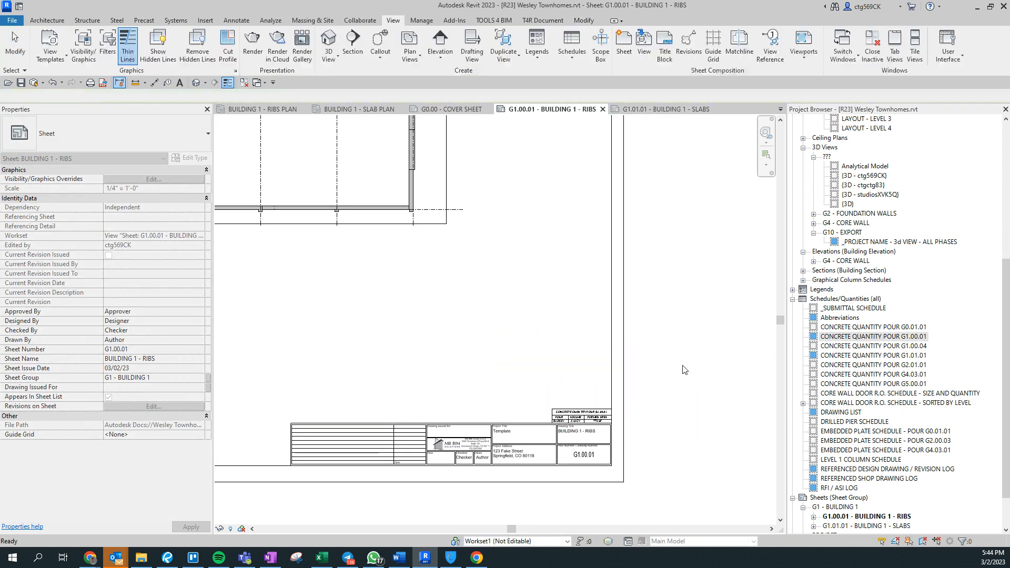
{"action": "scroll", "coordinate": [443, 313], "scroll_direction": "down", "scroll_amount": 2}
{"action": "middle_click_drag", "start_coordinate": [440, 311], "coordinate": [496, 319]}
{"action": "scroll", "coordinate": [603, 346], "scroll_direction": "up", "scroll_amount": 3}
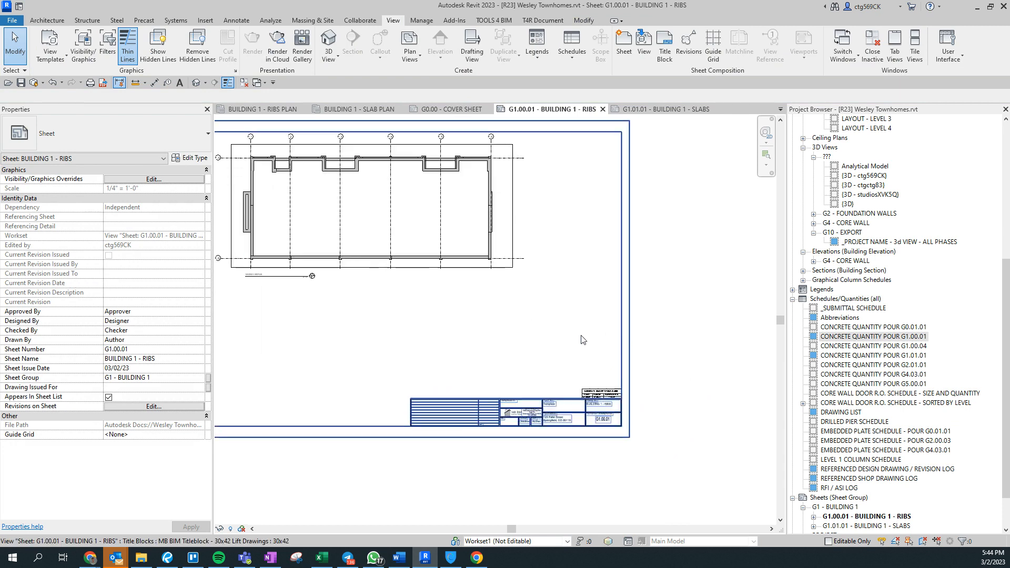
Add revision 4, dated XX.XX.20XX, described BUILDING 1 RIBS AND SLABS [FOR REVIEW].
{"action": "left_click", "coordinate": [689, 45]}
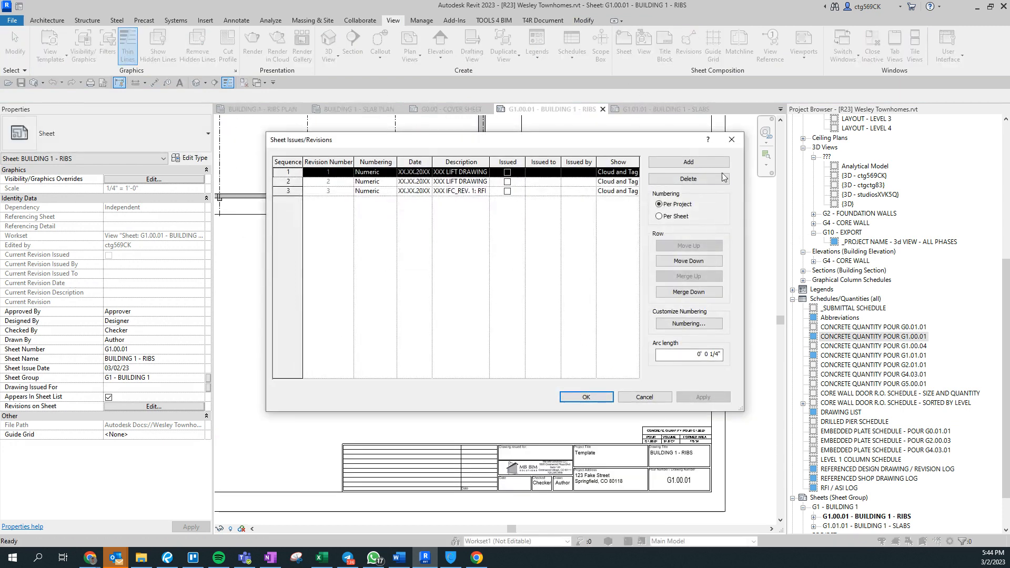
{"action": "left_click", "coordinate": [689, 162]}
{"action": "left_click", "coordinate": [421, 203]}
{"action": "type", "text": "XX.XX.20XX"}
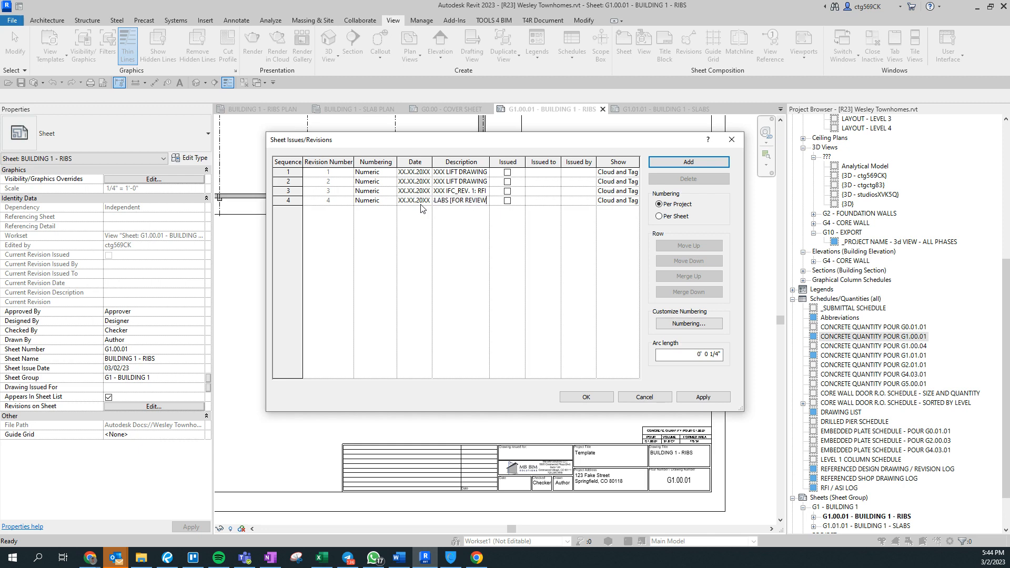
{"action": "key", "text": "Tab"}
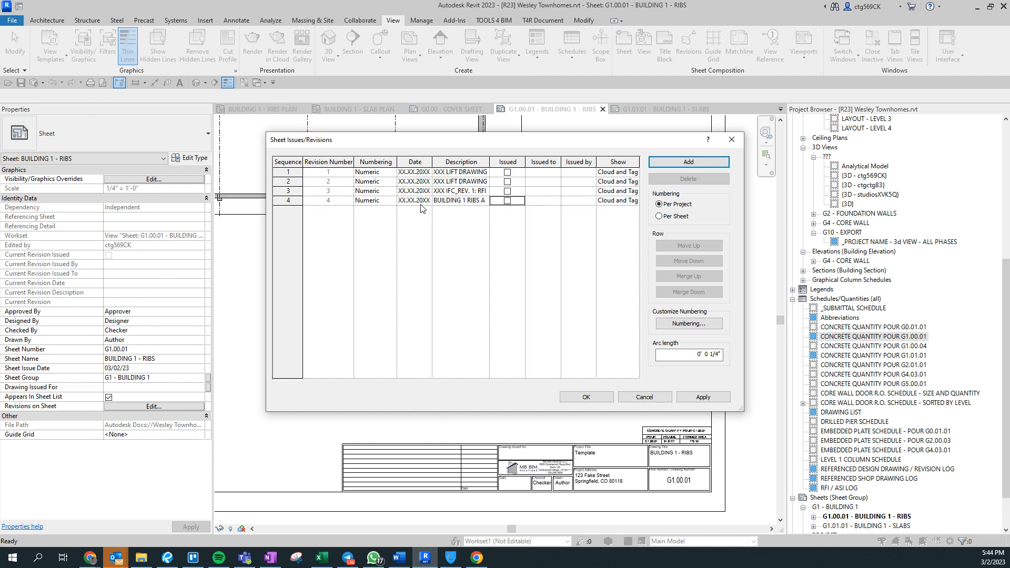
{"action": "left_click", "coordinate": [586, 397]}
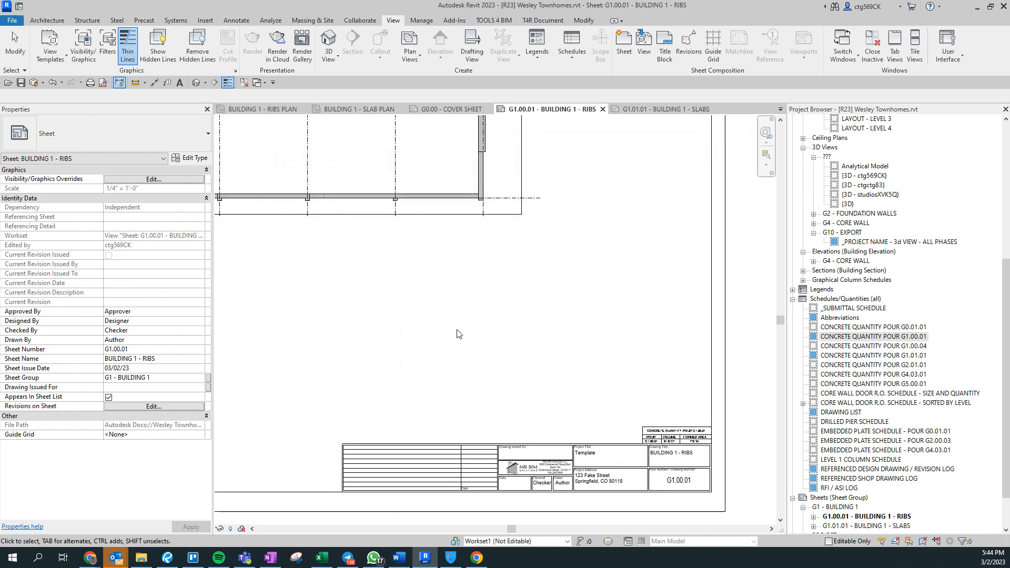
{"action": "left_click", "coordinate": [191, 408]}
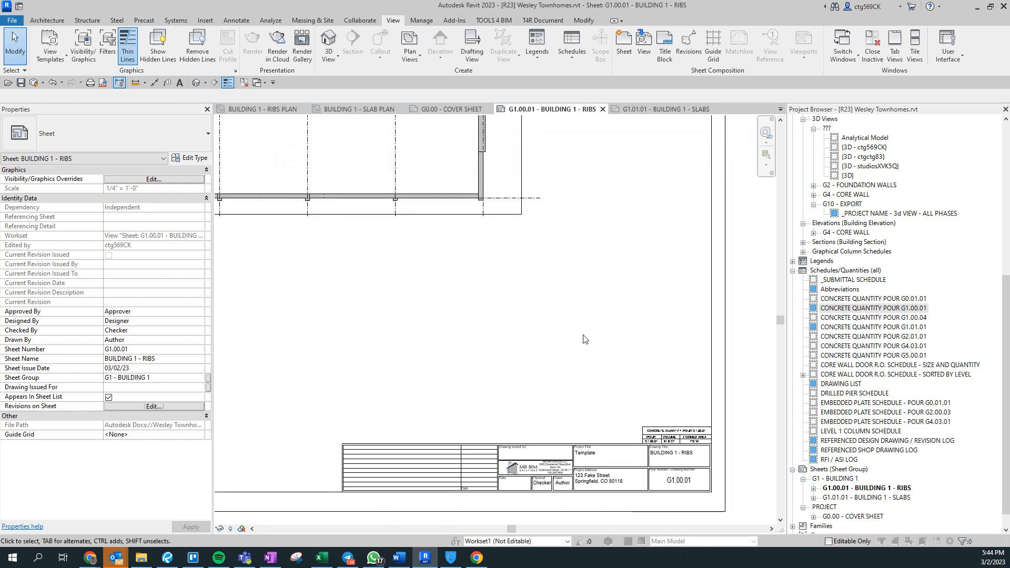
Check revision 4 in Revisions on Sheet for both the ribs and slabs sheets.
{"action": "left_click", "coordinate": [382, 236]}
{"action": "left_click", "coordinate": [371, 370]}
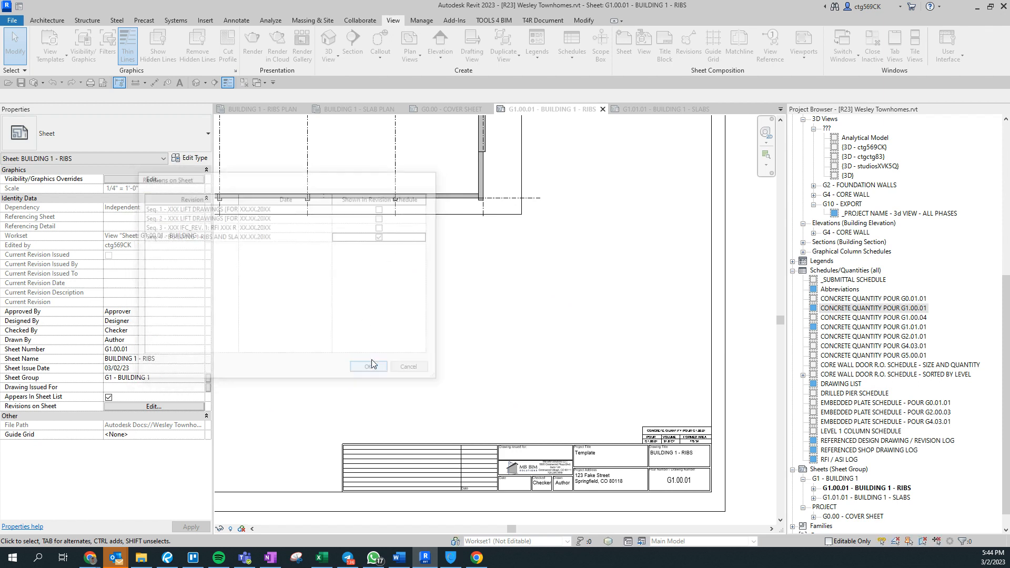
{"action": "double_click", "coordinate": [859, 498]}
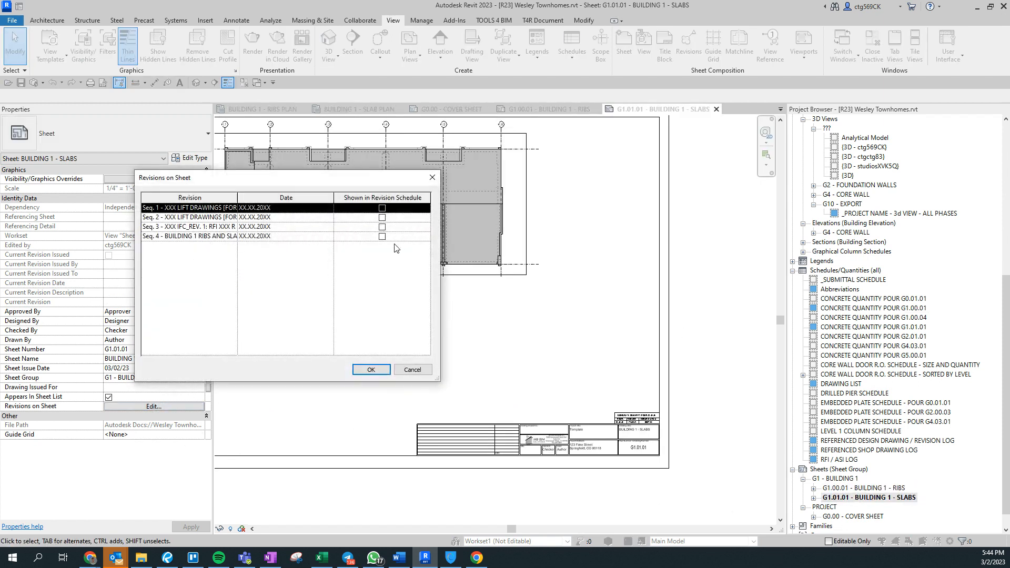
{"action": "left_click", "coordinate": [382, 236]}
{"action": "left_click", "coordinate": [371, 370]}
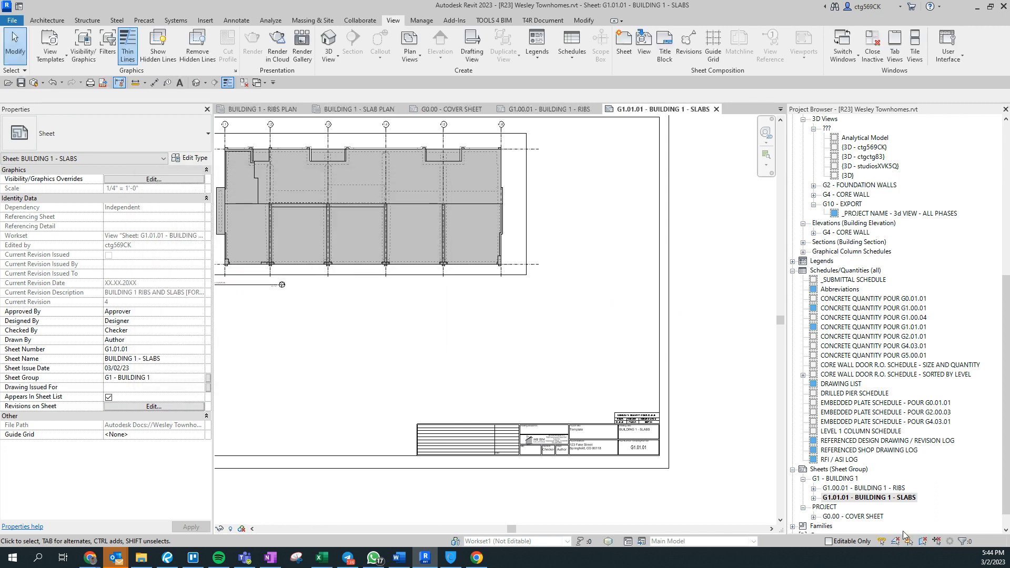
{"action": "left_click", "coordinate": [873, 497]}
Set both BUILDING 1 sheets' Drawing Issued For to REVIEW and Drawn/Checked By to CTG.
{"action": "left_click", "coordinate": [879, 489], "text": "ctrl"}
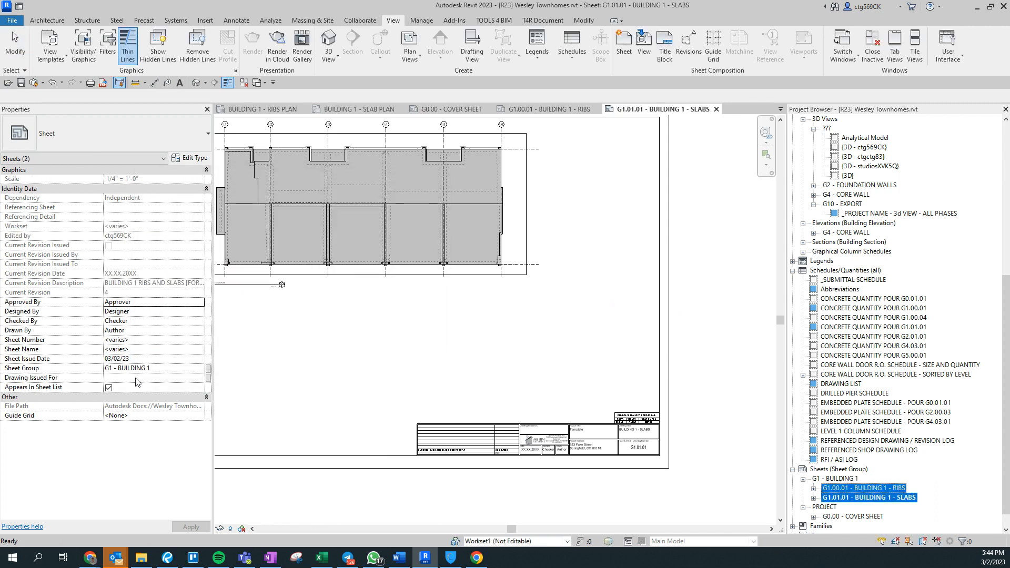
{"action": "left_click", "coordinate": [162, 381]}
{"action": "type", "text": "REVIEW"}
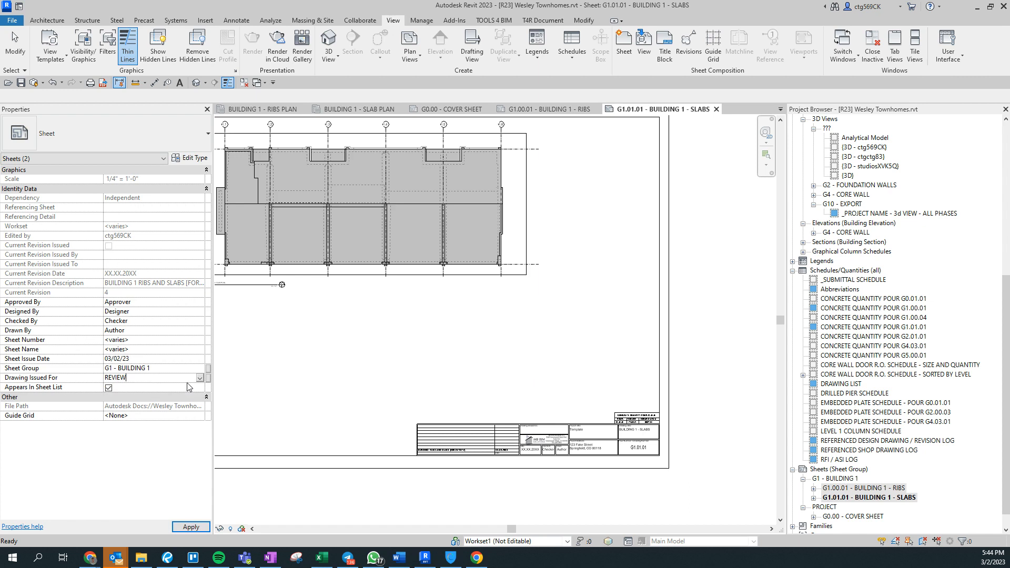
{"action": "key", "text": "Return"}
{"action": "left_click", "coordinate": [147, 330]}
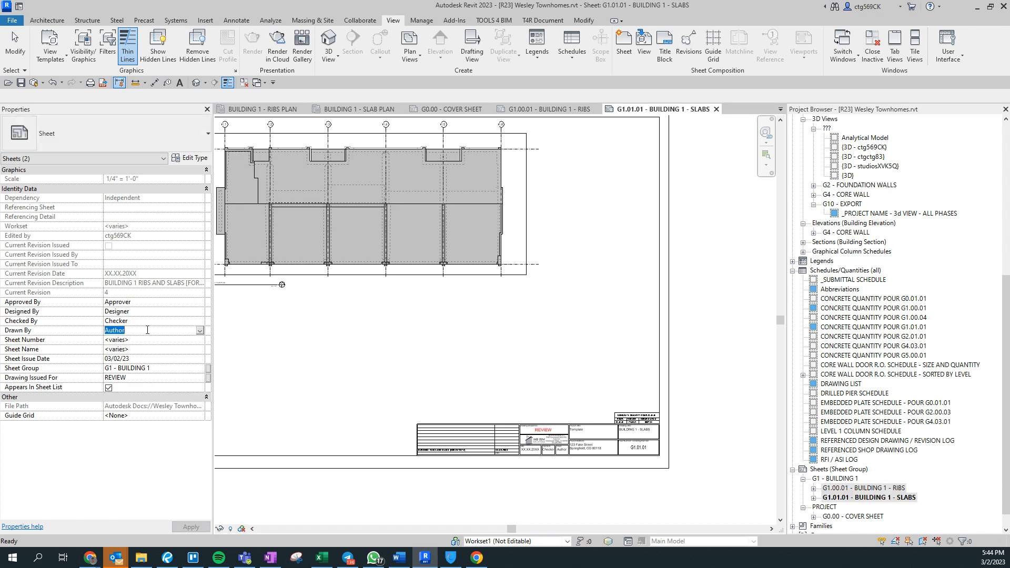
{"action": "type", "text": "CTG"}
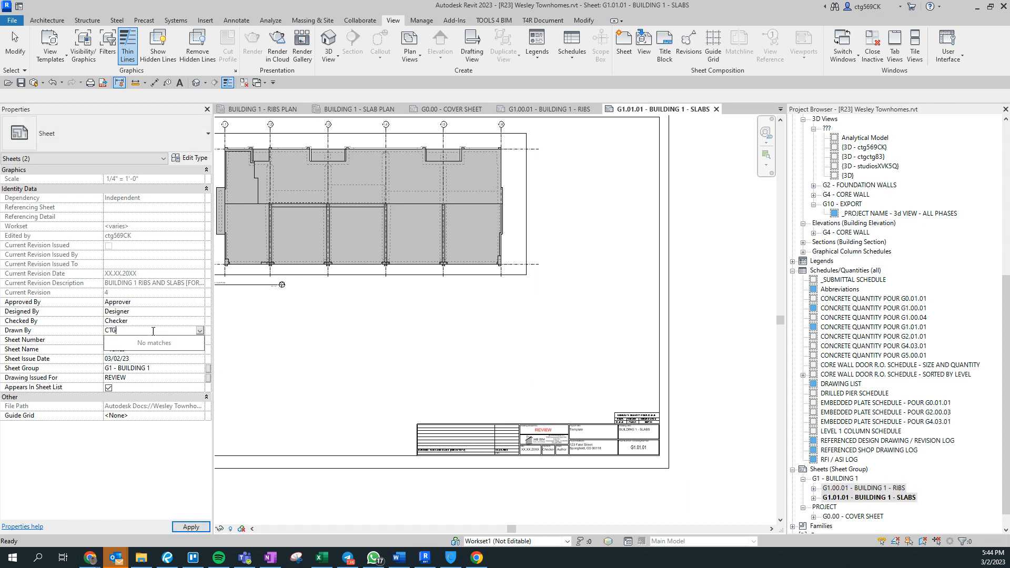
{"action": "left_click", "coordinate": [157, 322]}
{"action": "type", "text": "C"}
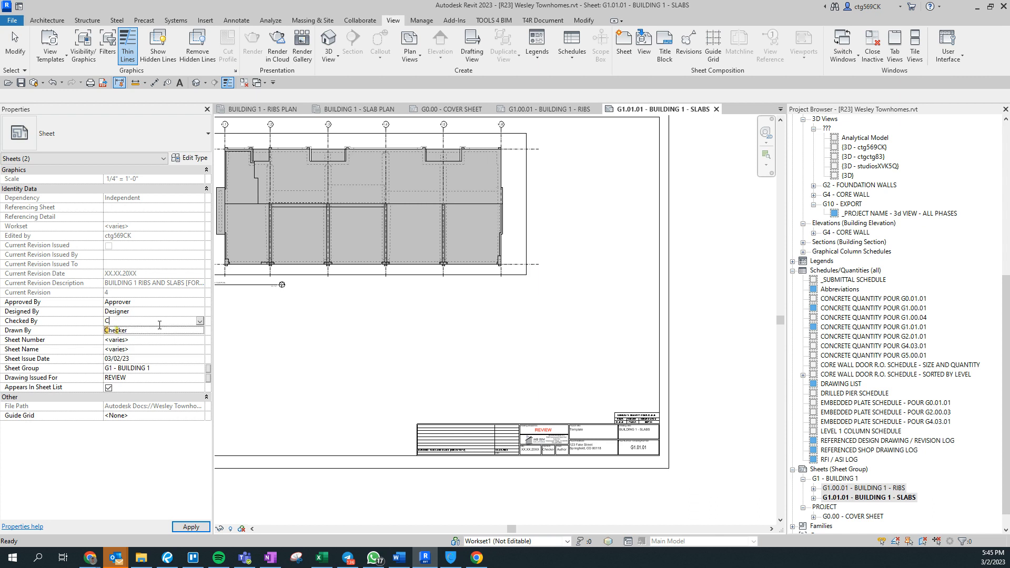
{"action": "type", "text": "TG"}
{"action": "left_click", "coordinate": [487, 355]}
Look up the project title and address on the structural drawing in Bluebeam Revu.
{"action": "scroll", "coordinate": [590, 485], "scroll_direction": "up", "scroll_amount": 4}
{"action": "scroll", "coordinate": [450, 365], "scroll_direction": "up", "scroll_amount": 5}
{"action": "scroll", "coordinate": [457, 400], "scroll_direction": "down", "scroll_amount": 3}
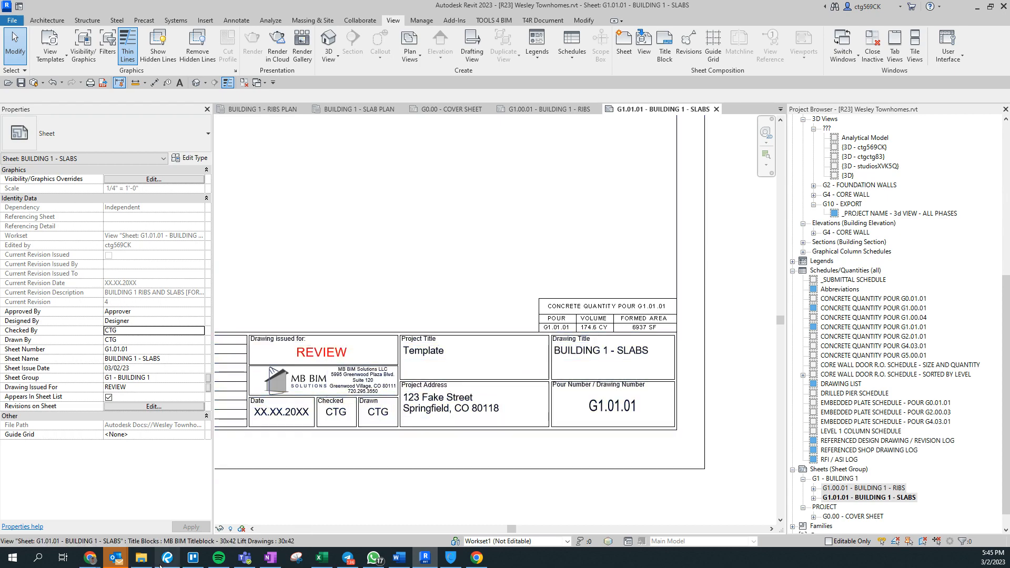
{"action": "left_click", "coordinate": [167, 557]}
{"action": "scroll", "coordinate": [584, 234], "scroll_direction": "down", "scroll_amount": 5}
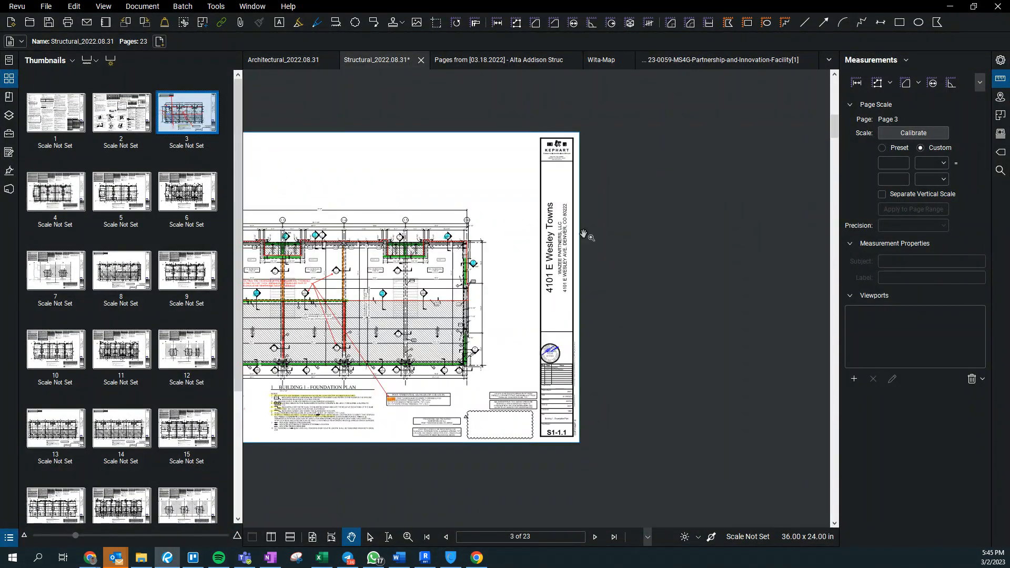
{"action": "scroll", "coordinate": [584, 234], "scroll_direction": "up", "scroll_amount": 5}
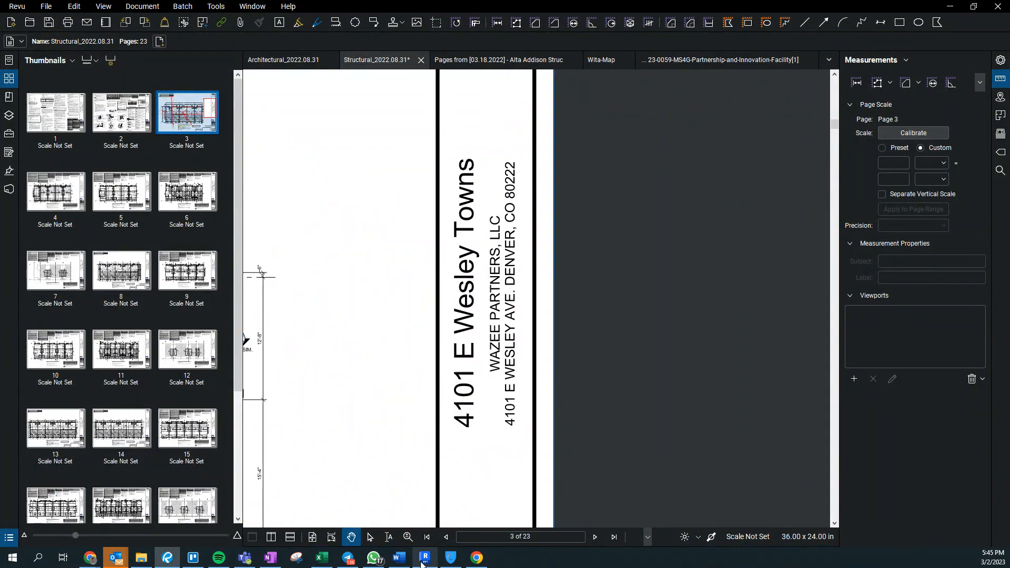
{"action": "left_click", "coordinate": [424, 559]}
{"action": "left_click", "coordinate": [416, 351]}
{"action": "left_click", "coordinate": [416, 350]}
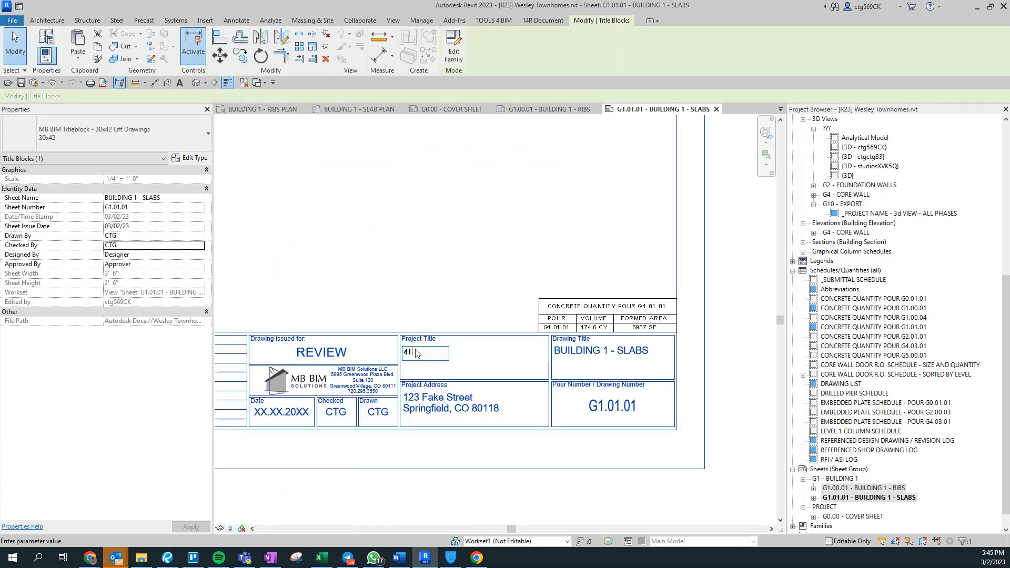
{"action": "key", "text": "Escape"}
{"action": "left_click", "coordinate": [416, 351]}
{"action": "type", "text": "s"}
{"action": "key", "text": "Return"}
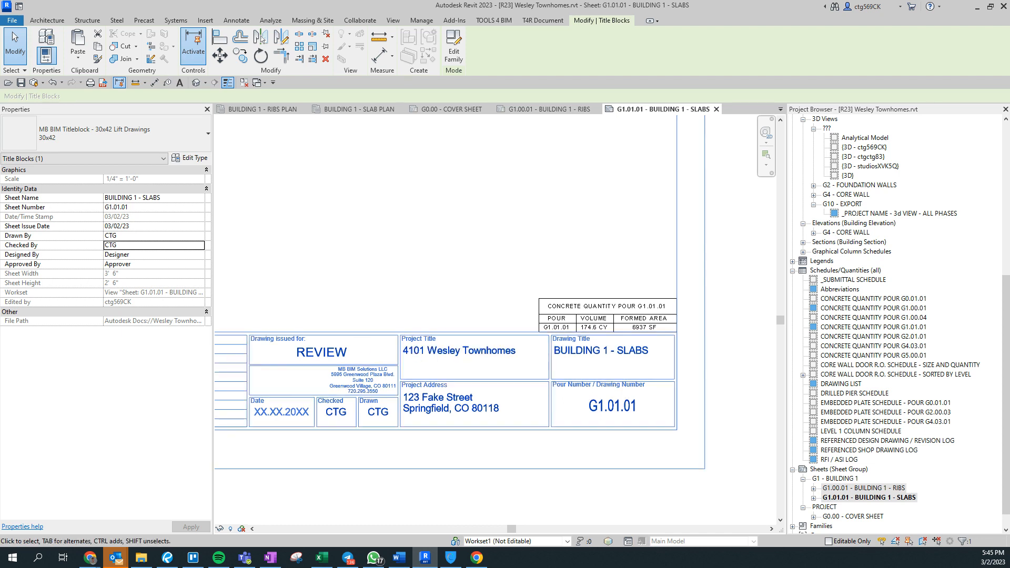
{"action": "left_click", "coordinate": [166, 559]}
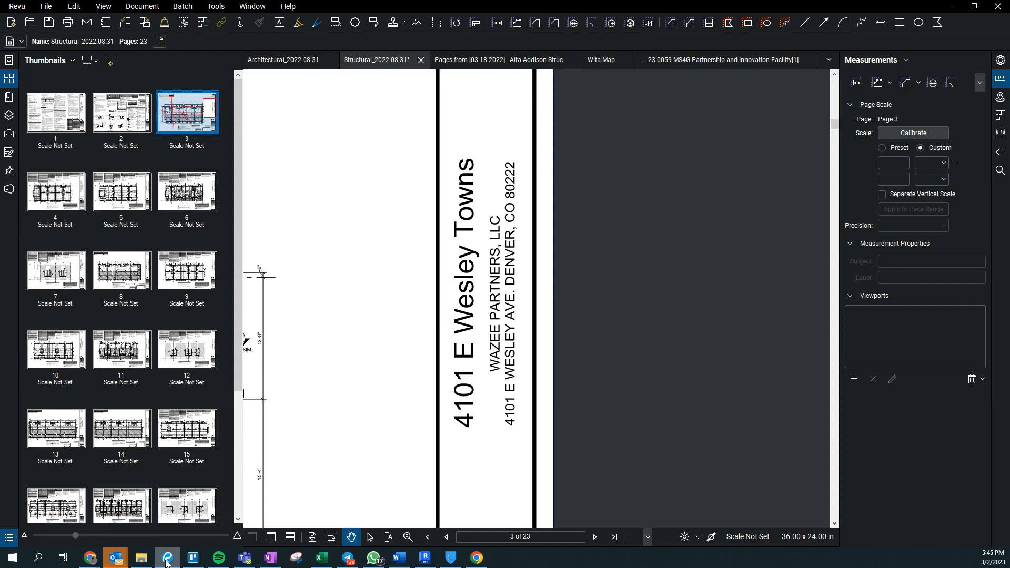
{"action": "left_click", "coordinate": [167, 559]}
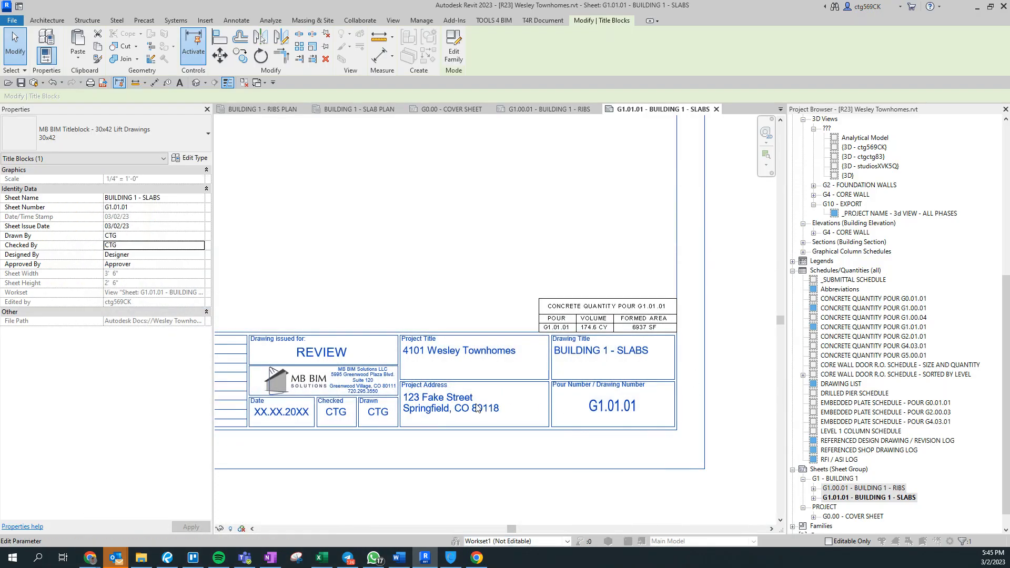
Enter the project's real street address over the placeholder, referencing the Revu drawing.
{"action": "left_click", "coordinate": [478, 408]}
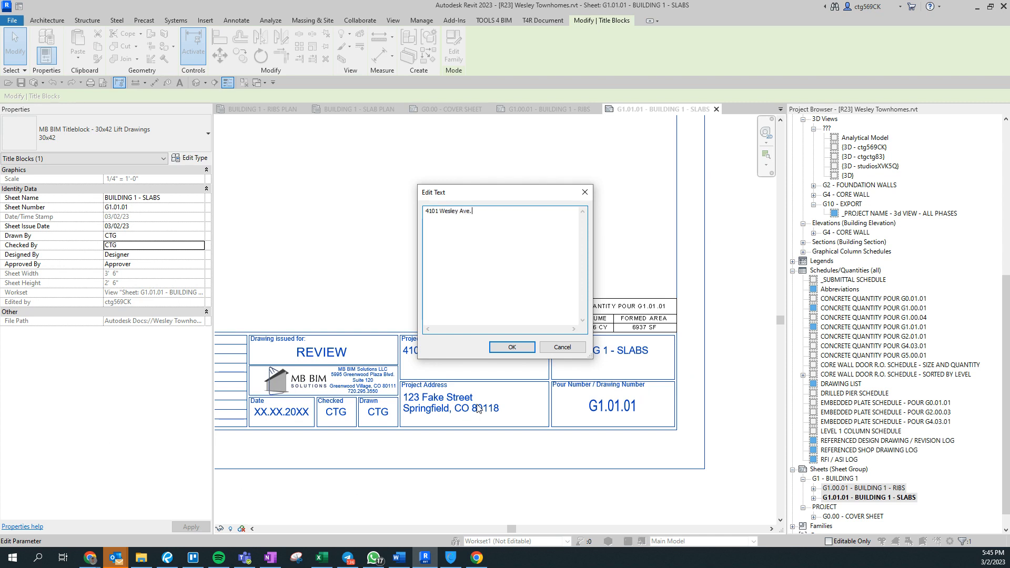
{"action": "left_click", "coordinate": [166, 559]}
{"action": "left_click", "coordinate": [425, 558]}
{"action": "left_click", "coordinate": [514, 348]}
Deselect the title block and zoom out to fit the whole slabs sheet.
{"action": "left_click", "coordinate": [315, 232]}
{"action": "scroll", "coordinate": [492, 318], "scroll_direction": "down", "scroll_amount": 3}
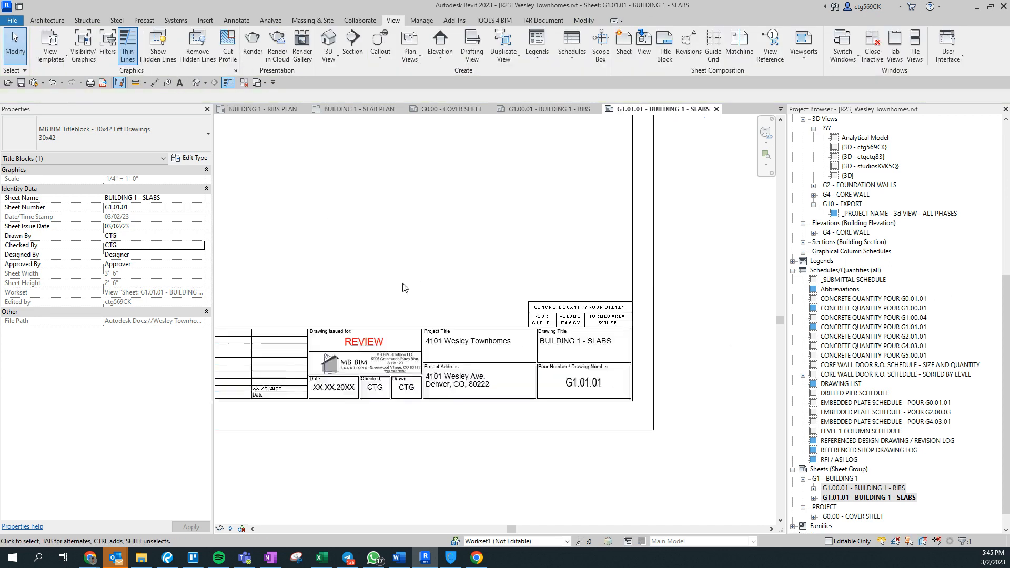
{"action": "middle_click_drag", "start_coordinate": [352, 266], "coordinate": [641, 460]}
{"action": "scroll", "coordinate": [640, 459], "scroll_direction": "down", "scroll_amount": 1}
{"action": "scroll", "coordinate": [589, 383], "scroll_direction": "down", "scroll_amount": 1}
{"action": "middle_click_drag", "start_coordinate": [707, 477], "coordinate": [530, 381]}
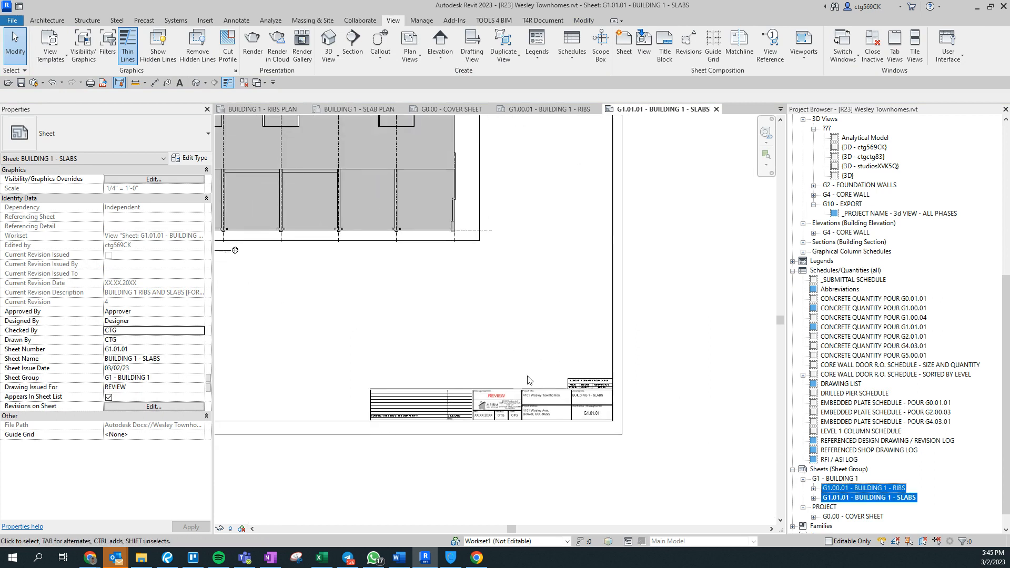
{"action": "scroll", "coordinate": [519, 374], "scroll_direction": "up", "scroll_amount": 1}
{"action": "middle_click", "coordinate": [519, 374]}
{"action": "middle_click", "coordinate": [519, 374]}
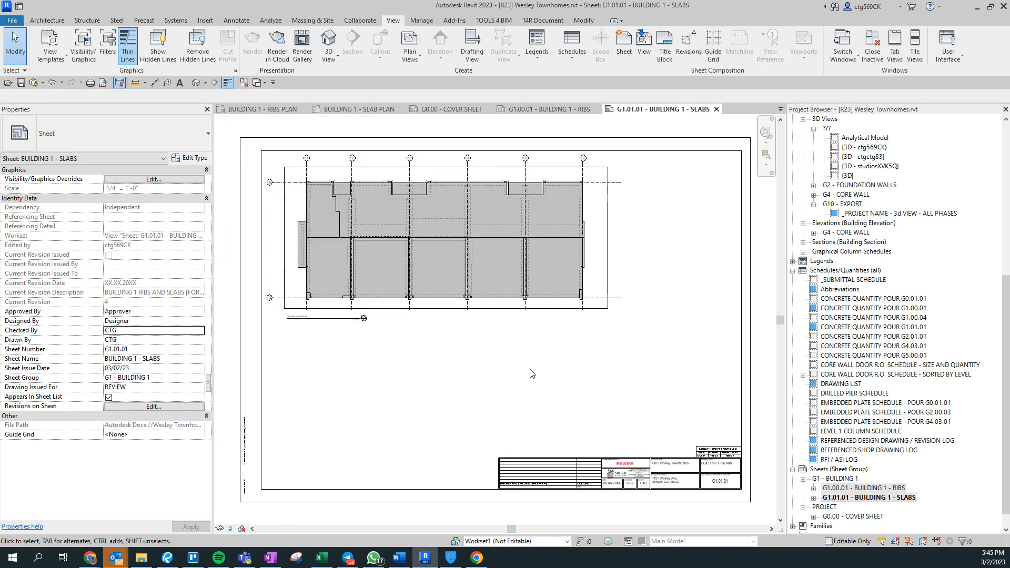
Open the G1.00.01 ribs sheet and zoom into the wall corners near grids 1.5 and 1.6.
{"action": "double_click", "coordinate": [890, 488]}
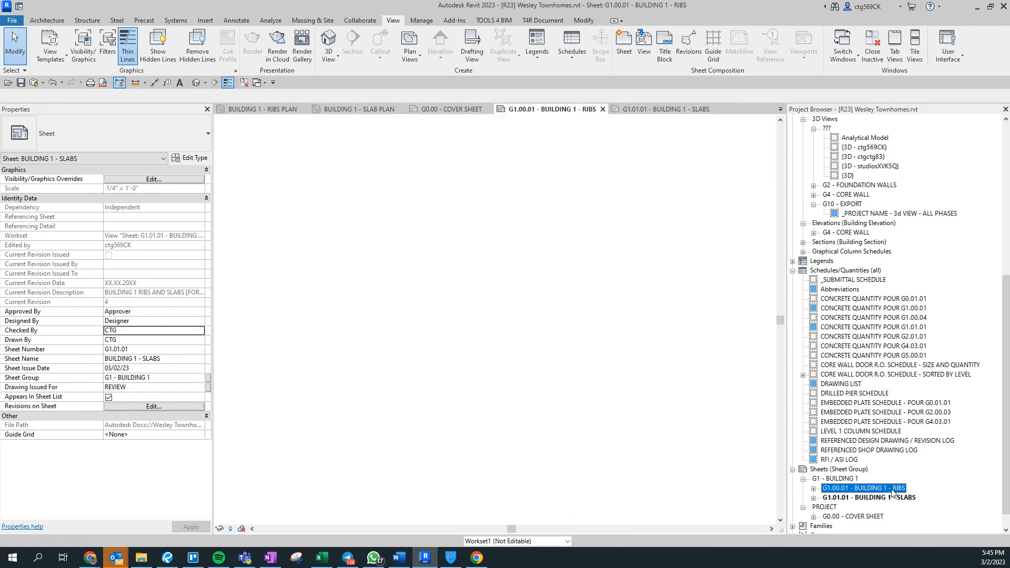
{"action": "scroll", "coordinate": [332, 168], "scroll_direction": "up", "scroll_amount": 3}
{"action": "middle_click_drag", "start_coordinate": [332, 168], "coordinate": [253, 381]}
{"action": "middle_click_drag", "start_coordinate": [524, 254], "coordinate": [556, 343]}
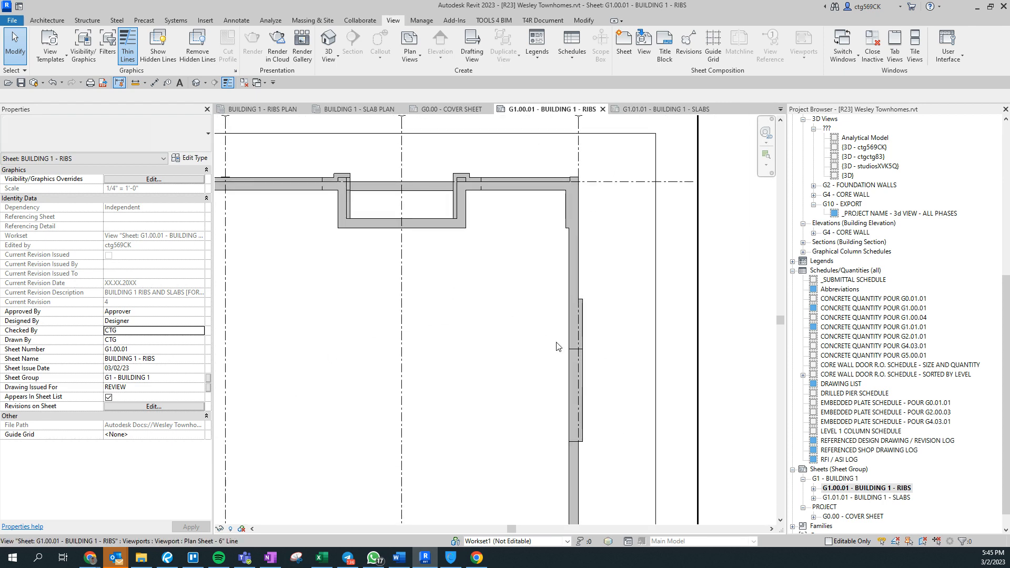
{"action": "scroll", "coordinate": [553, 454], "scroll_direction": "up", "scroll_amount": 2}
{"action": "scroll", "coordinate": [589, 466], "scroll_direction": "down", "scroll_amount": 3}
{"action": "middle_click_drag", "start_coordinate": [424, 387], "coordinate": [418, 393]}
{"action": "scroll", "coordinate": [495, 182], "scroll_direction": "up", "scroll_amount": 2}
{"action": "scroll", "coordinate": [453, 321], "scroll_direction": "up", "scroll_amount": 3}
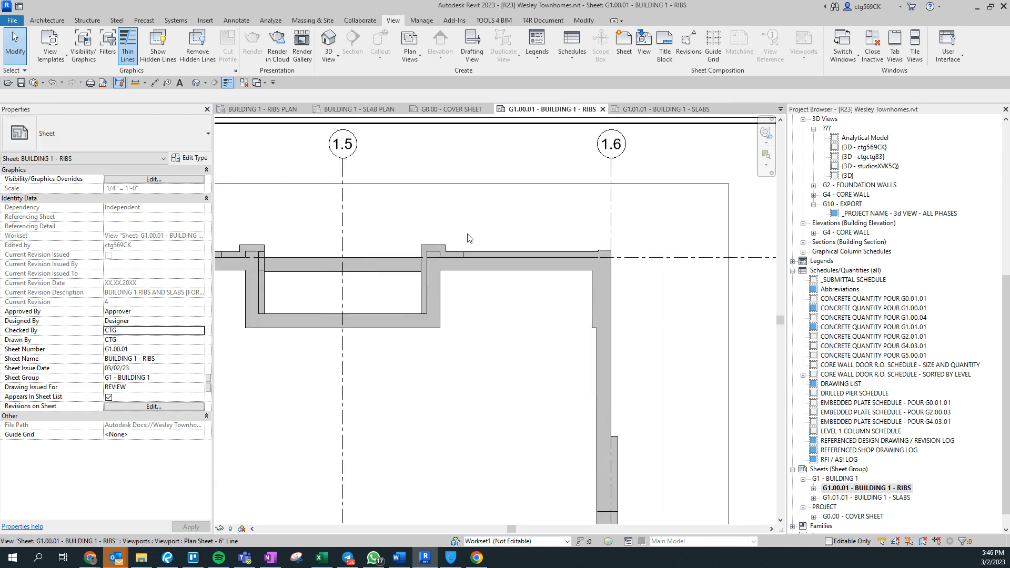
{"action": "scroll", "coordinate": [464, 270], "scroll_direction": "down", "scroll_amount": 5}
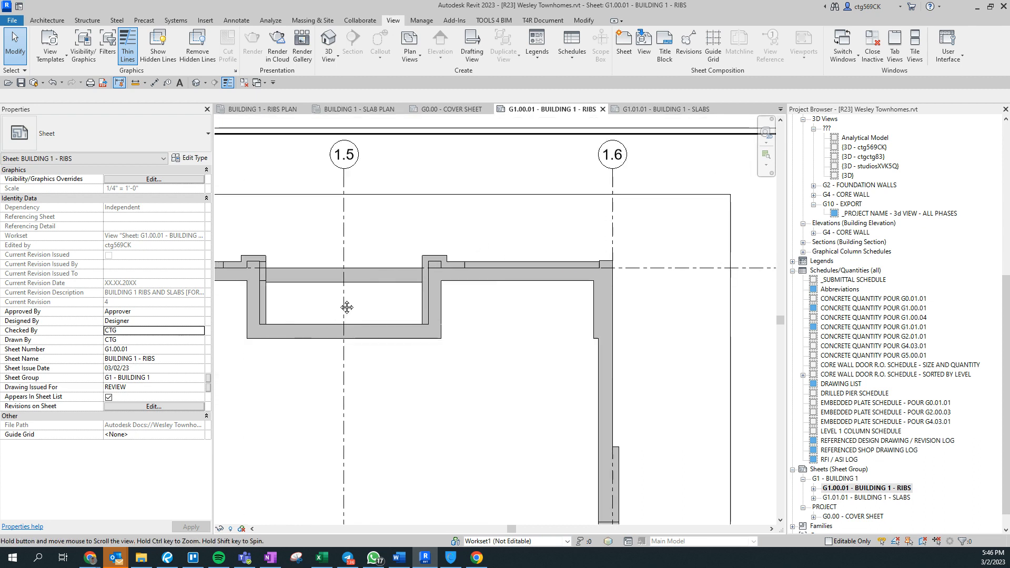
{"action": "middle_click_drag", "start_coordinate": [336, 314], "coordinate": [638, 336]}
{"action": "scroll", "coordinate": [524, 326], "scroll_direction": "up", "scroll_amount": 1}
{"action": "scroll", "coordinate": [333, 215], "scroll_direction": "down", "scroll_amount": 4}
{"action": "middle_click_drag", "start_coordinate": [332, 221], "coordinate": [200, 142]}
{"action": "scroll", "coordinate": [576, 483], "scroll_direction": "up", "scroll_amount": 3}
{"action": "scroll", "coordinate": [546, 415], "scroll_direction": "up", "scroll_amount": 2}
{"action": "scroll", "coordinate": [536, 295], "scroll_direction": "down", "scroll_amount": 3}
{"action": "scroll", "coordinate": [527, 464], "scroll_direction": "up", "scroll_amount": 3}
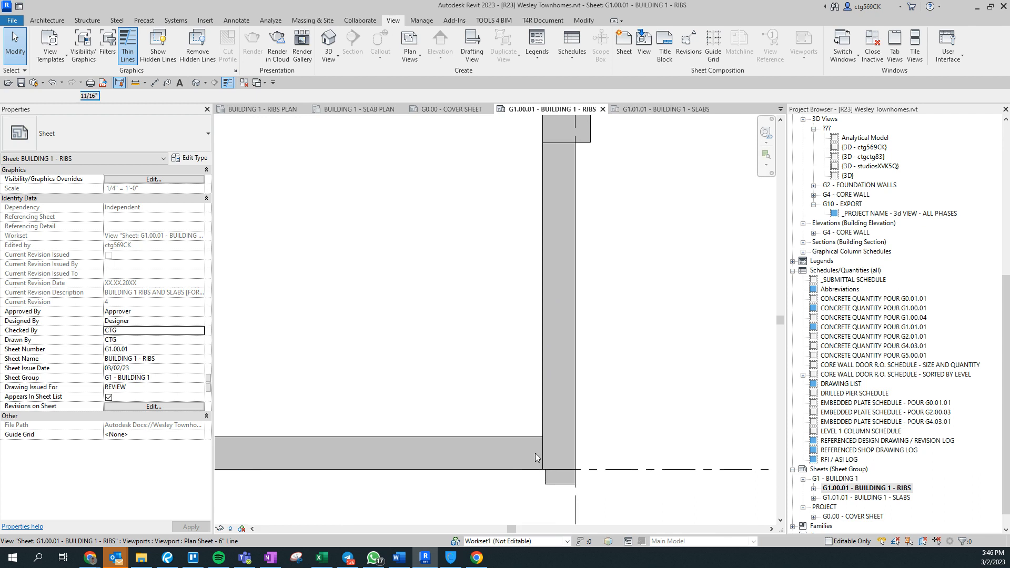
In the rib viewport, set Linework (LW) to <Invisible lines> and hide the right-side corner wall edges.
{"action": "double_click", "coordinate": [535, 453]}
{"action": "key", "text": "l"}
{"action": "key", "text": "w"}
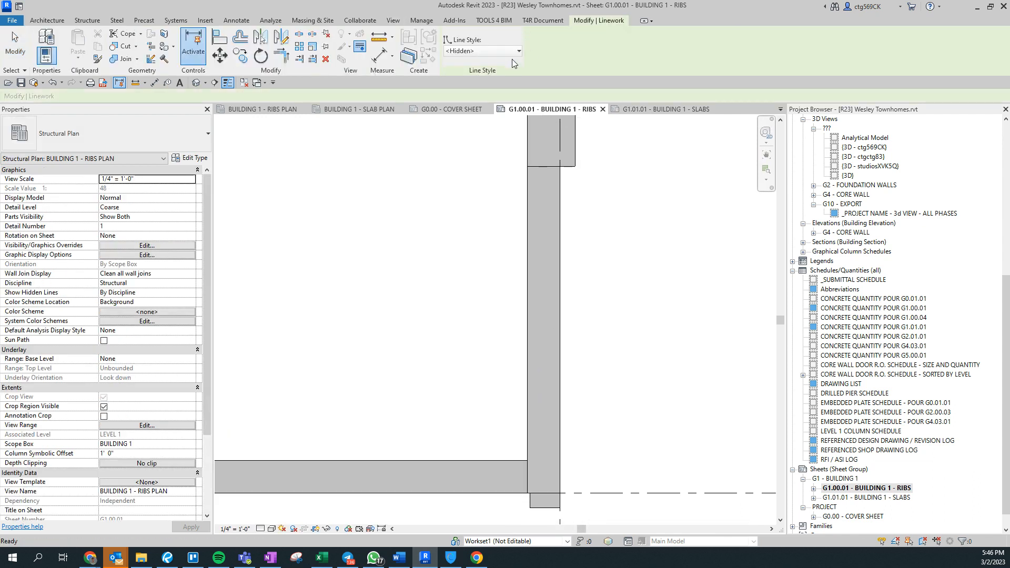
{"action": "left_click", "coordinate": [496, 51]}
{"action": "left_click", "coordinate": [480, 129]}
{"action": "left_click", "coordinate": [545, 167]}
{"action": "middle_click_drag", "start_coordinate": [608, 292], "coordinate": [629, 399]}
{"action": "middle_click_drag", "start_coordinate": [592, 245], "coordinate": [592, 368]}
{"action": "scroll", "coordinate": [558, 352], "scroll_direction": "down", "scroll_amount": 2}
{"action": "middle_click_drag", "start_coordinate": [562, 399], "coordinate": [565, 304]}
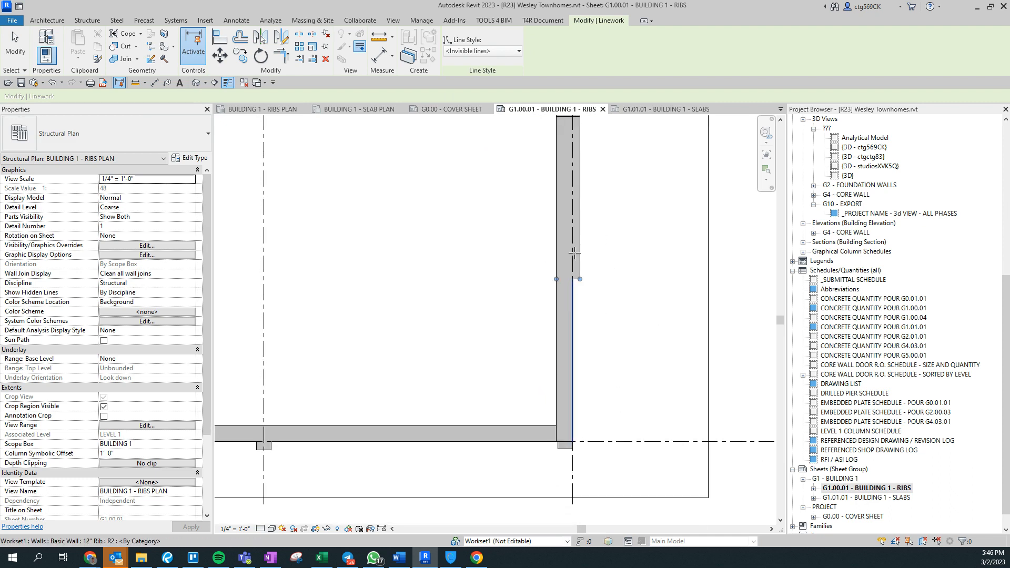
{"action": "scroll", "coordinate": [550, 447], "scroll_direction": "up", "scroll_amount": 2}
{"action": "left_click", "coordinate": [563, 430]}
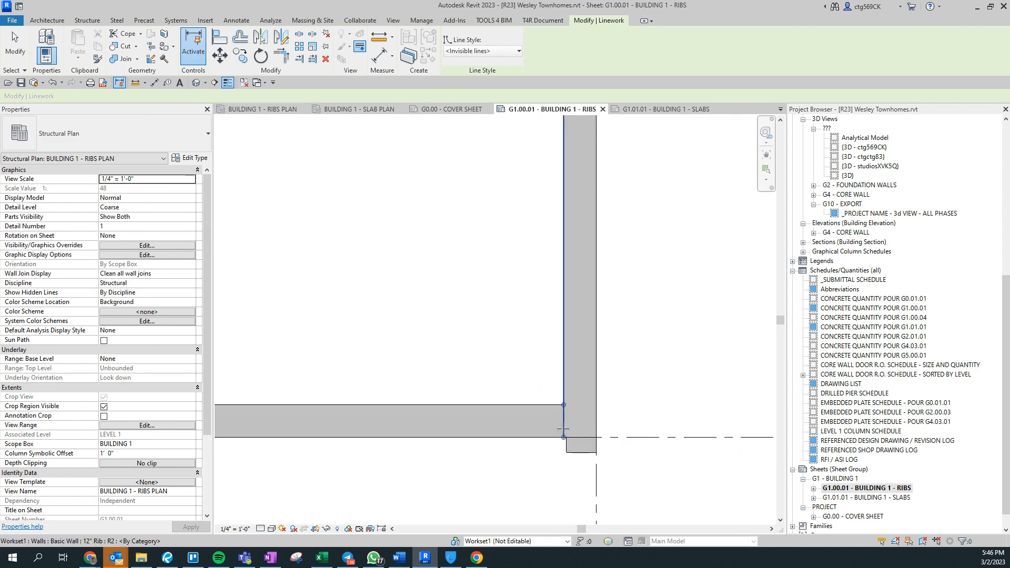
Pan to the building's lower-left wall corner and finish the Linework tool.
{"action": "scroll", "coordinate": [417, 302], "scroll_direction": "down", "scroll_amount": 2}
{"action": "middle_click_drag", "start_coordinate": [326, 306], "coordinate": [684, 326]}
{"action": "middle_click_drag", "start_coordinate": [311, 357], "coordinate": [578, 340]}
{"action": "middle_click_drag", "start_coordinate": [268, 349], "coordinate": [742, 377]}
{"action": "middle_click_drag", "start_coordinate": [292, 359], "coordinate": [320, 343]}
{"action": "scroll", "coordinate": [319, 343], "scroll_direction": "up", "scroll_amount": 2}
{"action": "scroll", "coordinate": [399, 294], "scroll_direction": "down", "scroll_amount": 2}
{"action": "middle_click_drag", "start_coordinate": [444, 145], "coordinate": [449, 196]}
{"action": "scroll", "coordinate": [369, 389], "scroll_direction": "up", "scroll_amount": 3}
{"action": "scroll", "coordinate": [420, 428], "scroll_direction": "up", "scroll_amount": 2}
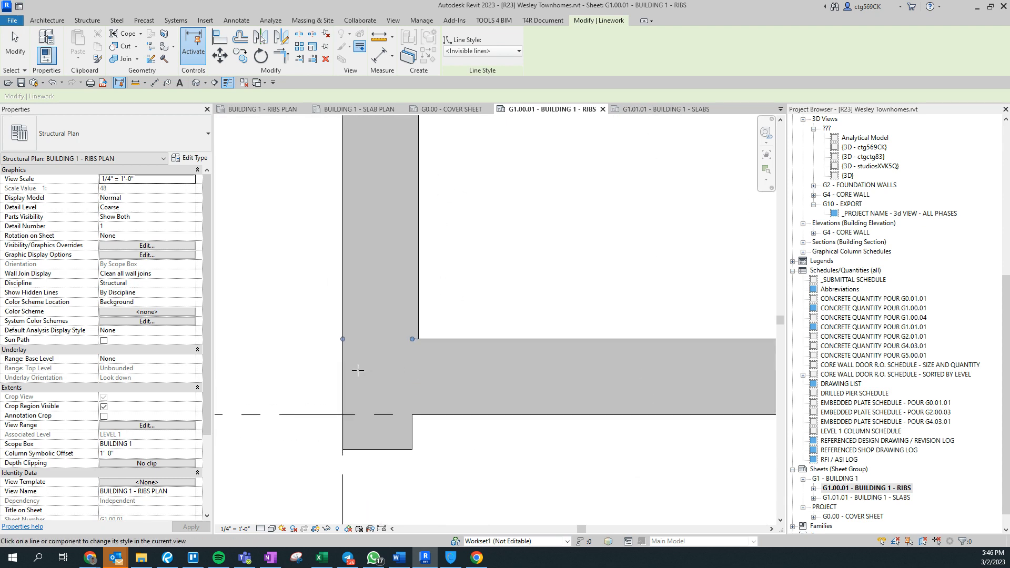
{"action": "key", "text": "Escape"}
{"action": "scroll", "coordinate": [358, 371], "scroll_direction": "down", "scroll_amount": 6}
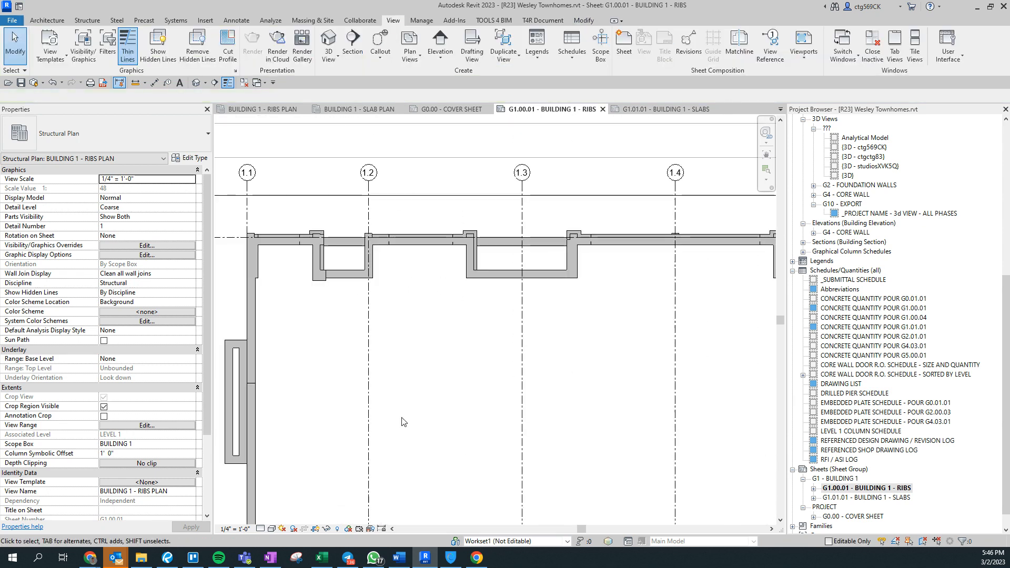
{"action": "middle_click_drag", "start_coordinate": [547, 421], "coordinate": [451, 349]}
{"action": "scroll", "coordinate": [446, 349], "scroll_direction": "down", "scroll_amount": 3}
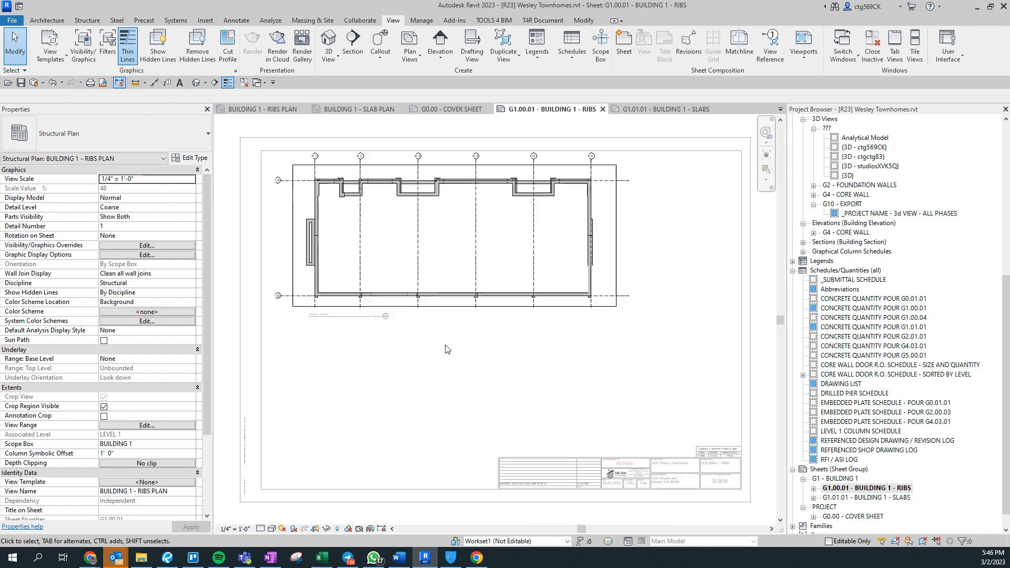
{"action": "scroll", "coordinate": [335, 331], "scroll_direction": "up", "scroll_amount": 1}
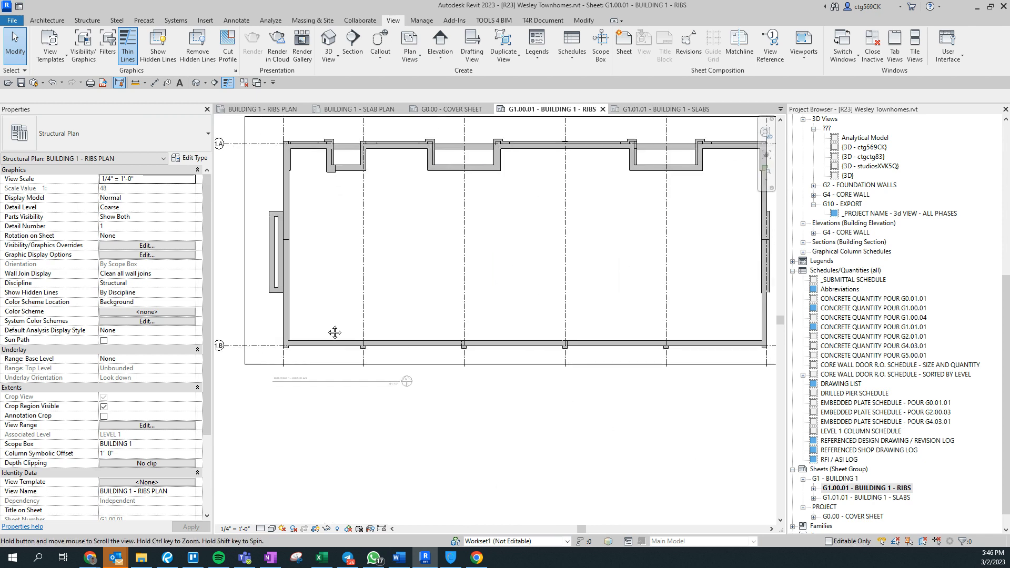
{"action": "middle_click_drag", "start_coordinate": [335, 331], "coordinate": [311, 405]}
{"action": "middle_click_drag", "start_coordinate": [494, 325], "coordinate": [446, 224]}
{"action": "scroll", "coordinate": [390, 282], "scroll_direction": "down", "scroll_amount": 2}
{"action": "scroll", "coordinate": [400, 312], "scroll_direction": "down", "scroll_amount": 1}
{"action": "scroll", "coordinate": [388, 323], "scroll_direction": "up", "scroll_amount": 1}
{"action": "scroll", "coordinate": [389, 327], "scroll_direction": "up", "scroll_amount": 1}
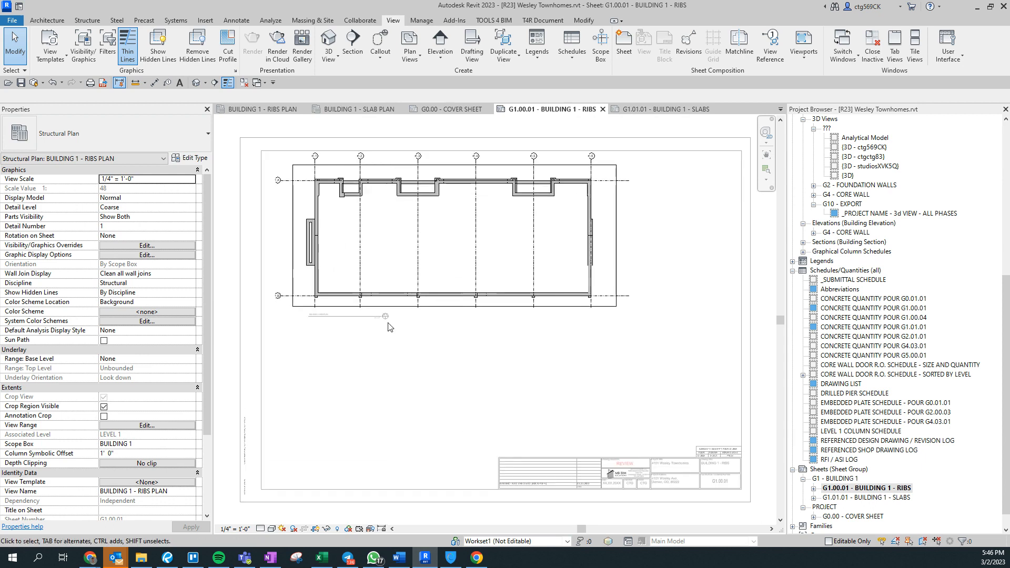